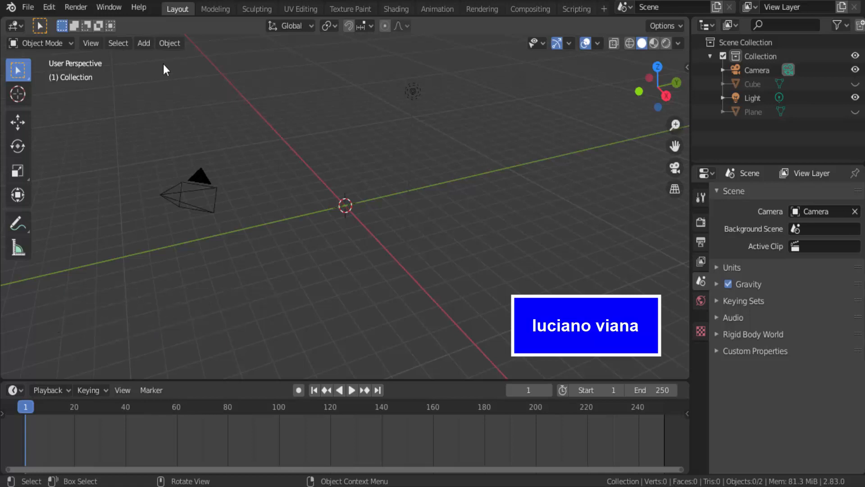
Step: Add a UV sphere mesh at the centre of the scene
click(144, 47)
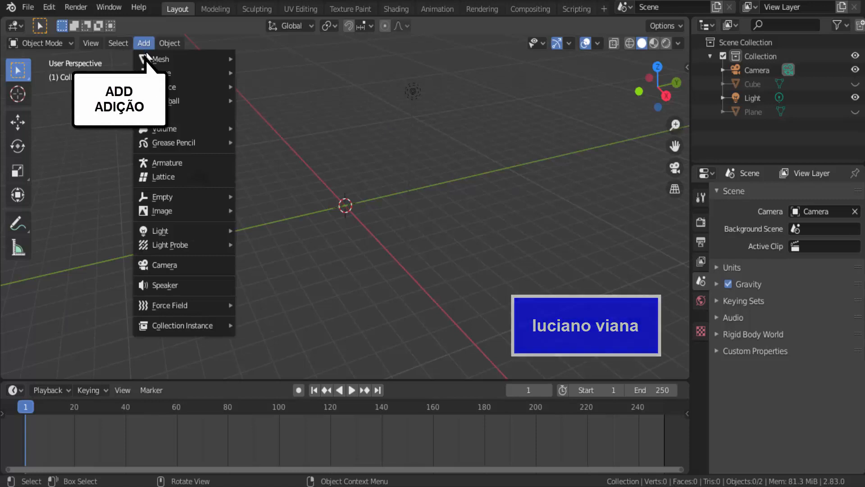
mouse_move(147, 61)
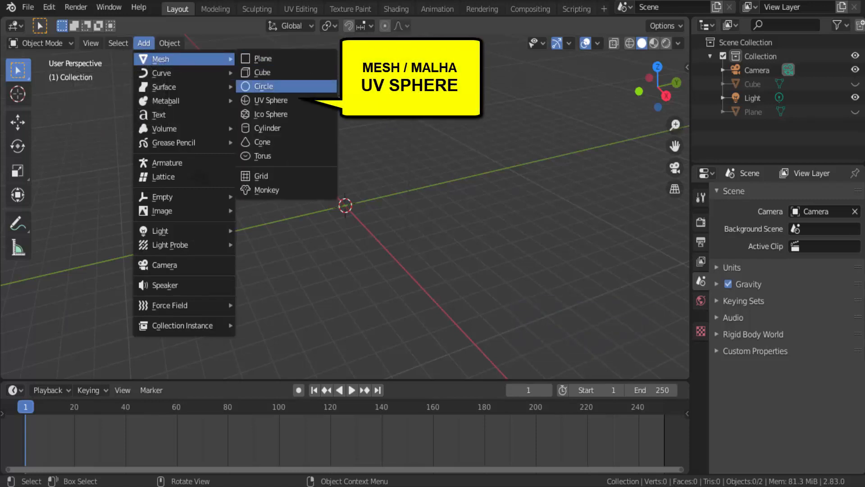
click(313, 108)
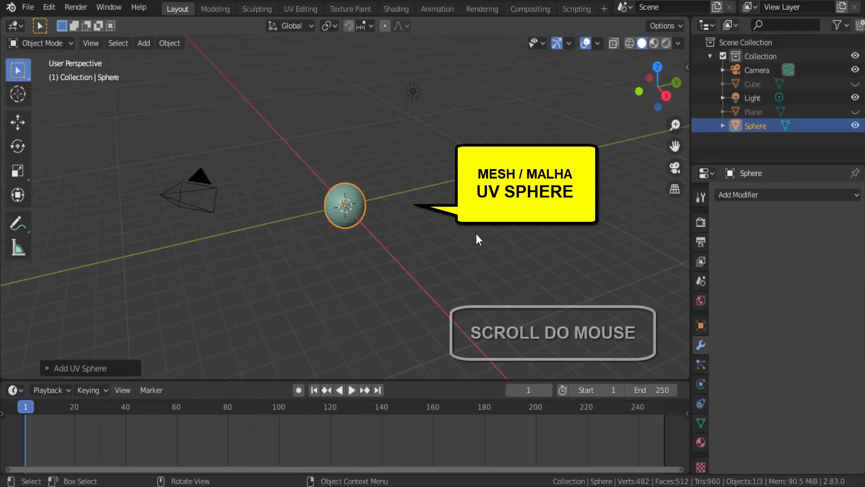
scroll(477, 234, up, 4)
scroll(476, 234, up, 4)
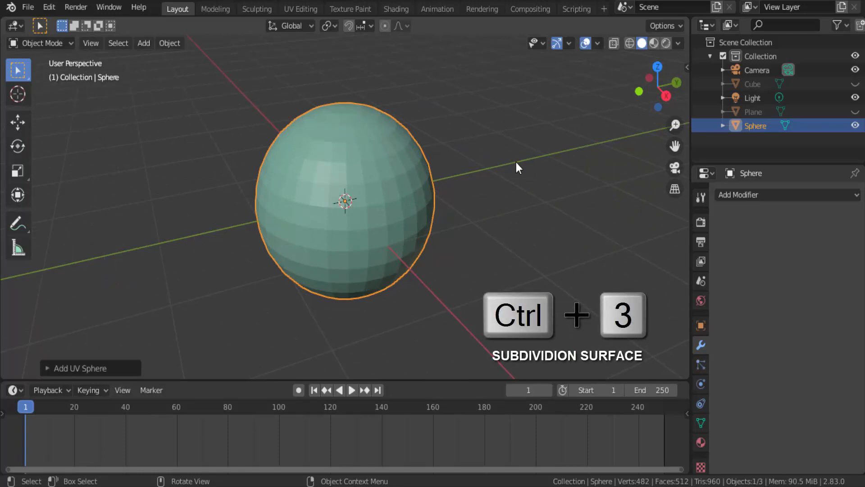
Step: Give the sphere a level 3 Subdivision Surface modifier, set its render subdivisions to 3 as well, and apply it
key(ctrl+3)
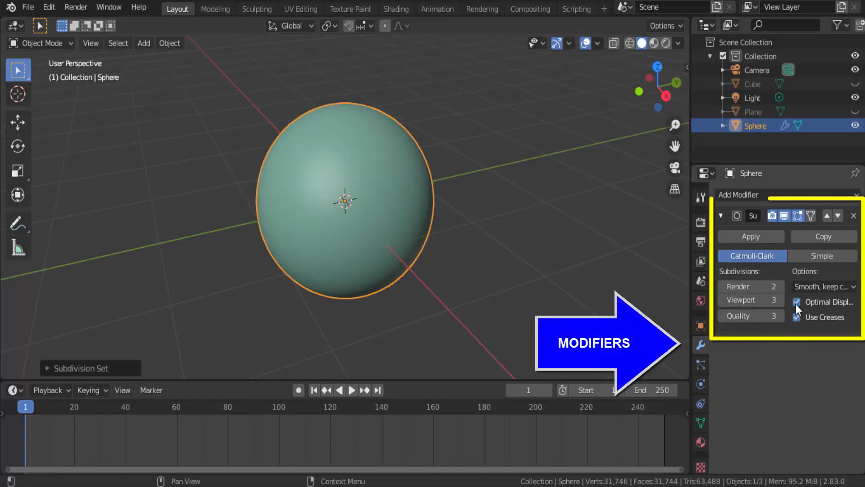
click(781, 286)
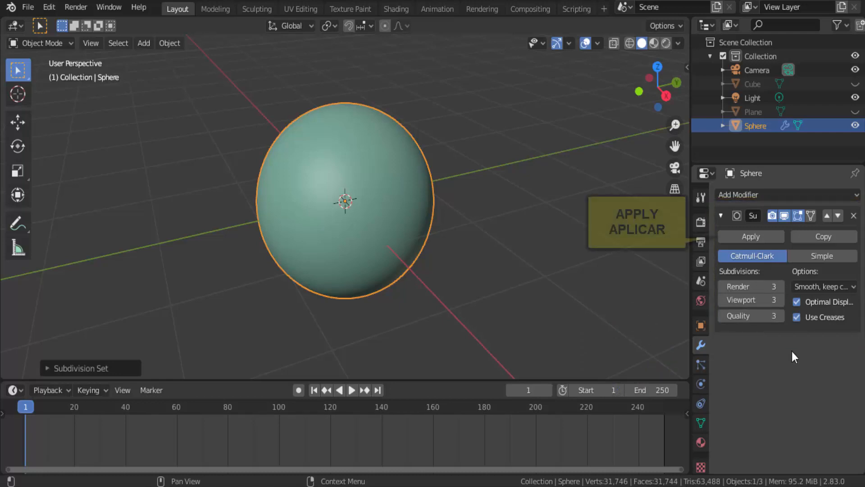
click(755, 236)
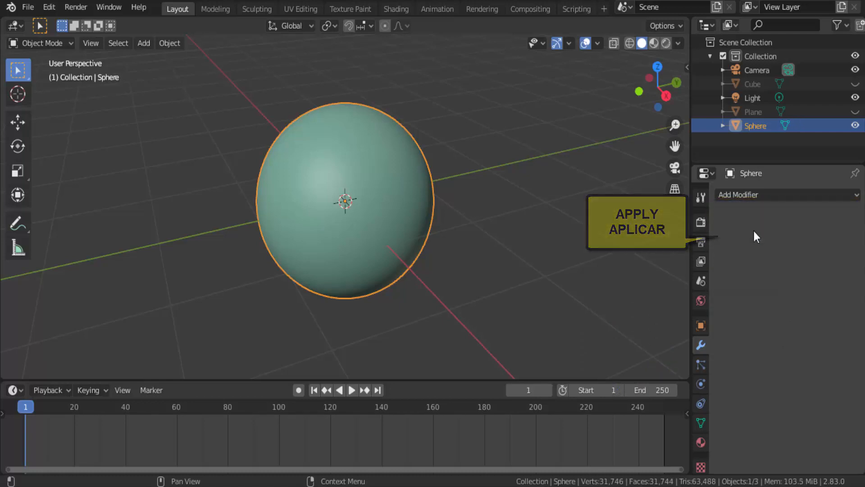
Step: Check the sphere's dense mesh in Edit Mode and switch the sphere to Sculpt Mode
click(59, 45)
click(53, 73)
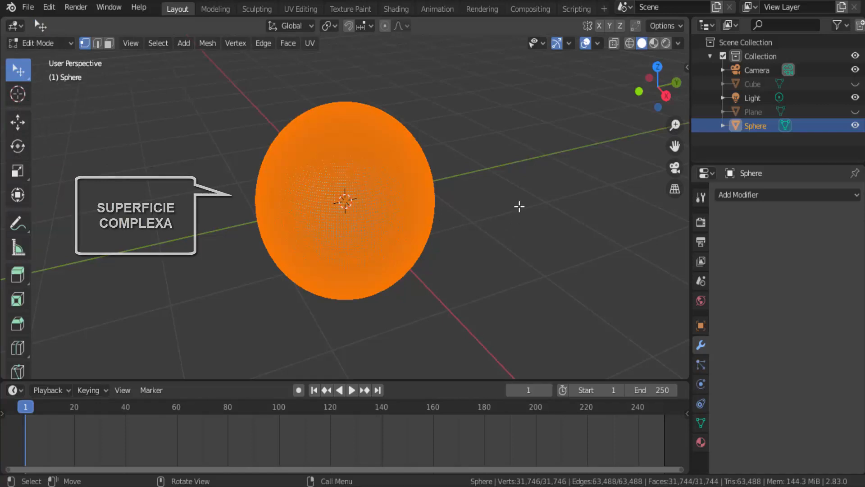
click(63, 45)
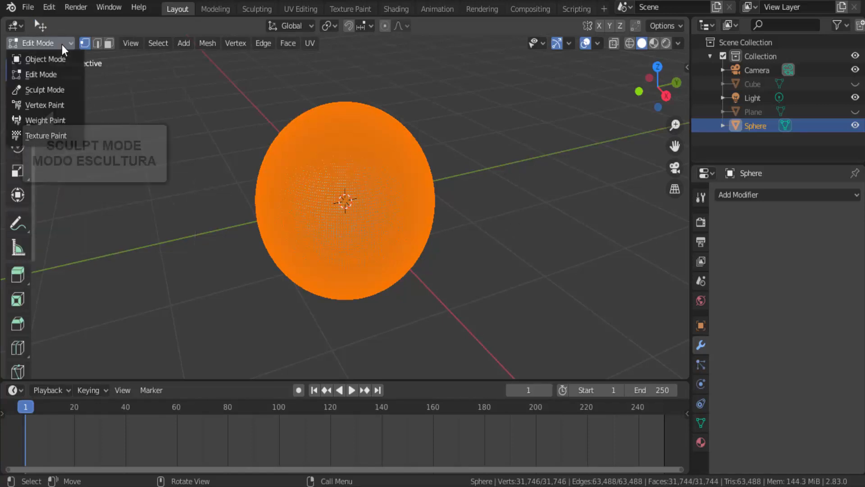
click(55, 94)
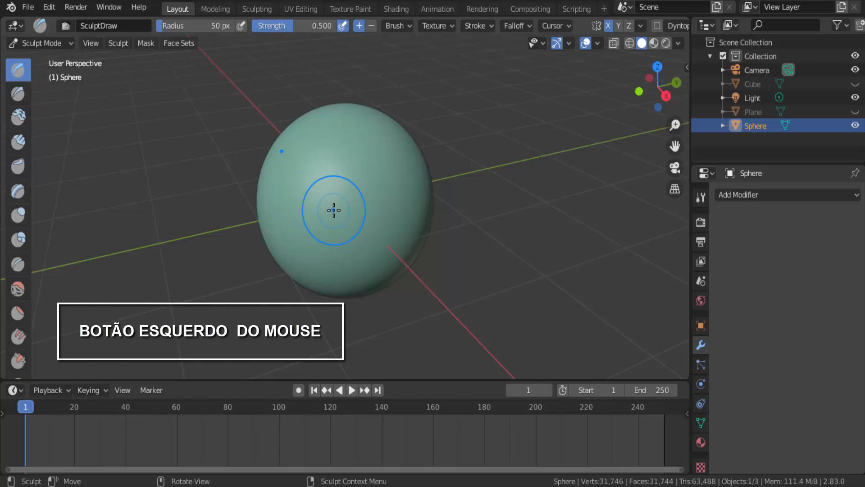
Step: Sculpt a raised stroke on the sphere's surface with the SculptDraw brush and set the brush radius to 62 px
mouse_move(334, 210)
mouse_down()
mouse_move(355, 224)
mouse_move(396, 218)
mouse_move(392, 143)
mouse_move(367, 135)
mouse_move(351, 143)
mouse_up()
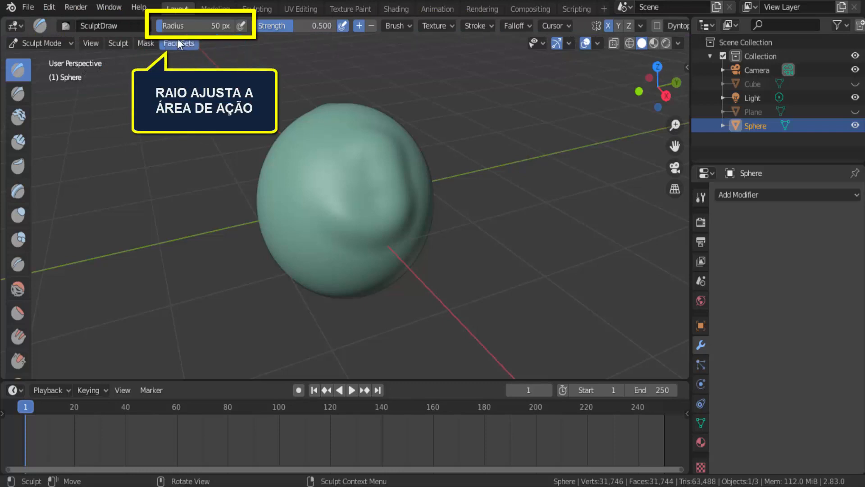
drag(198, 25, 307, 26)
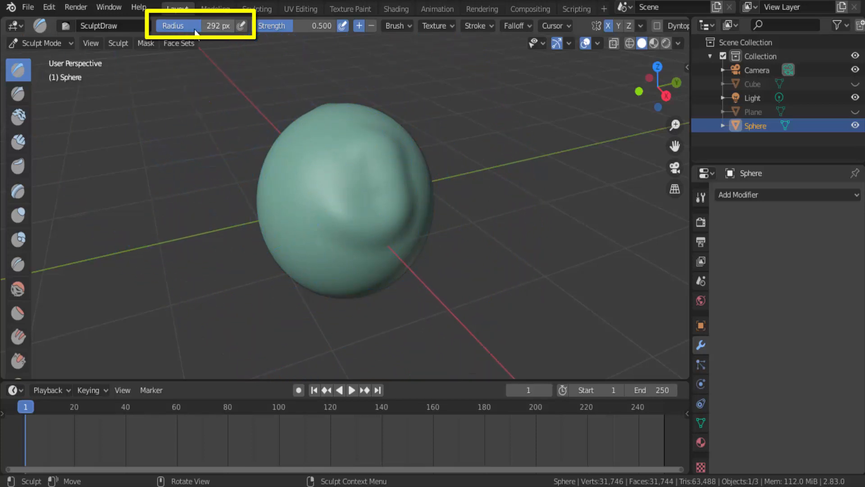
drag(195, 29, 192, 29)
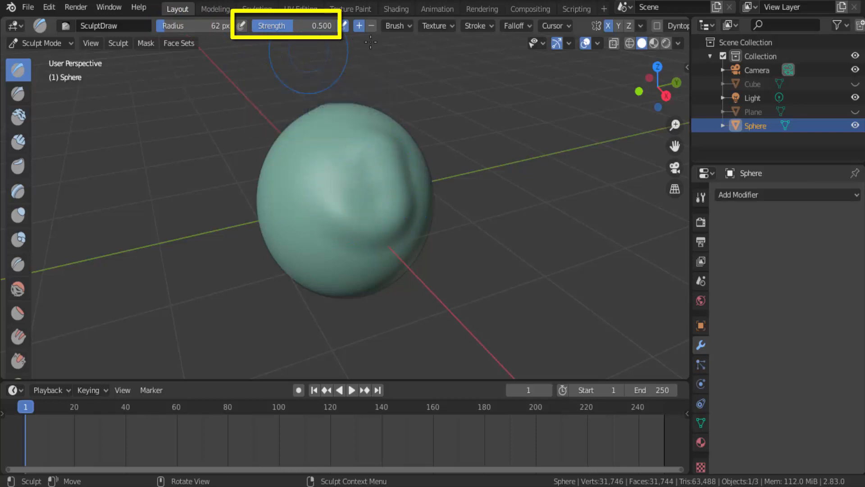
Step: Examine the SculptDraw brush's advanced, texture, stroke and falloff settings
click(408, 26)
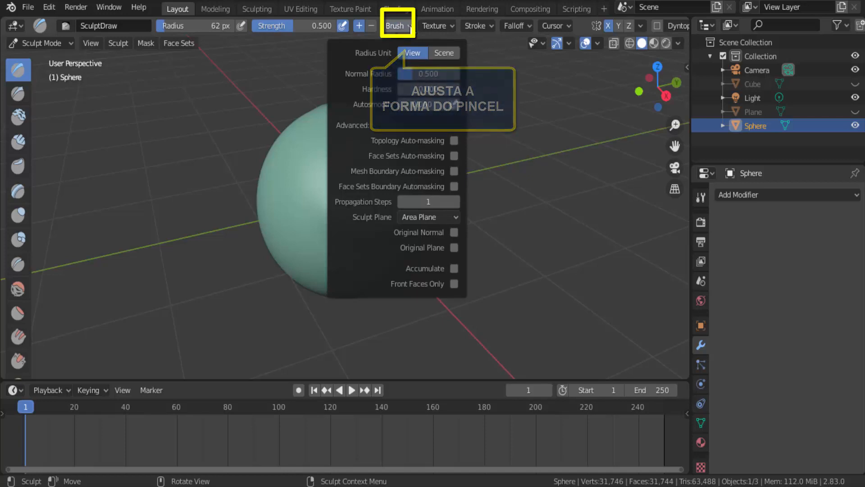
click(452, 26)
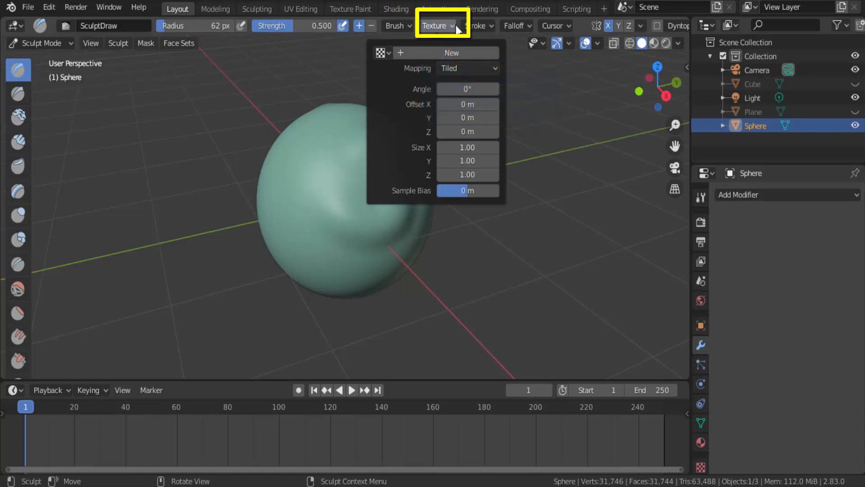
click(494, 29)
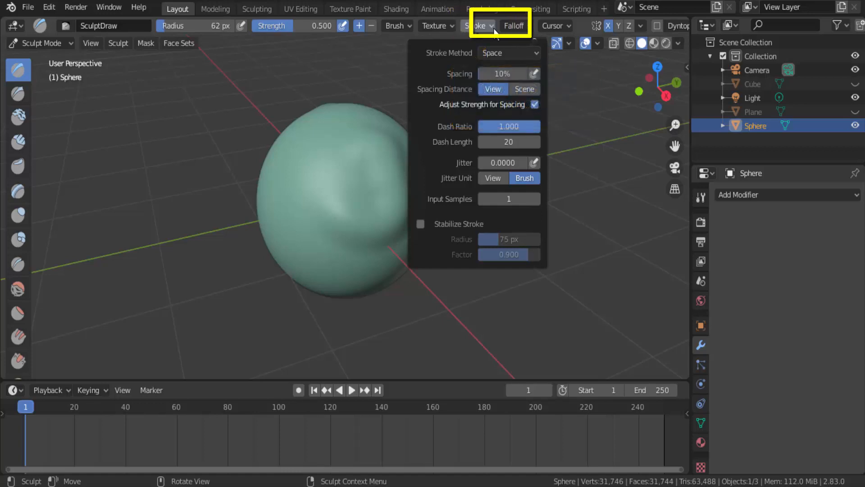
click(533, 29)
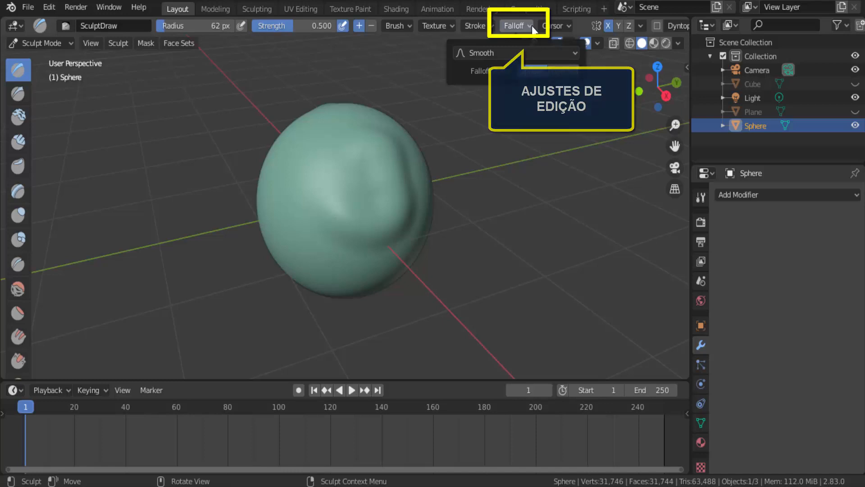
mouse_move(567, 29)
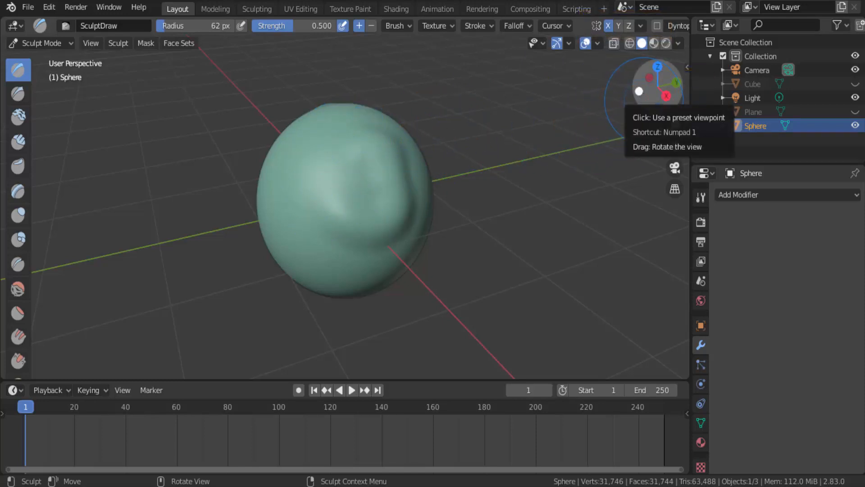
Step: Sculpt bulges around the sphere's front with the SculptDraw brush, mirrored across the X axis
drag(639, 91, 675, 93)
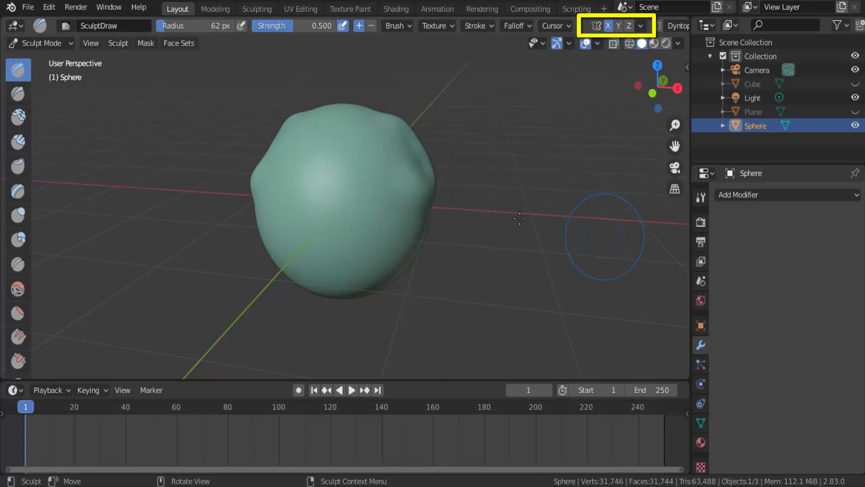
mouse_move(369, 199)
mouse_down()
mouse_move(392, 226)
mouse_move(369, 239)
mouse_up()
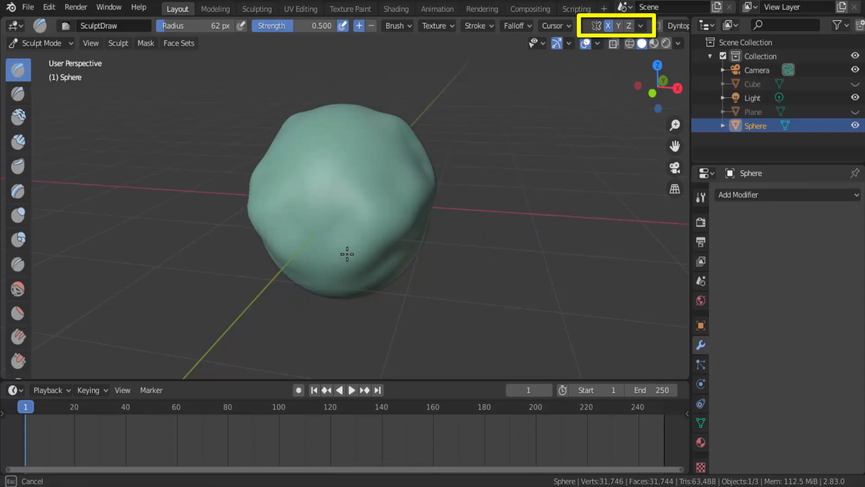
mouse_move(347, 254)
mouse_down()
mouse_move(346, 212)
mouse_move(367, 174)
mouse_move(375, 131)
mouse_move(340, 185)
mouse_move(363, 196)
mouse_move(419, 177)
mouse_up()
Step: Build up volume on the sphere's front and side with the Clay brush, using X symmetry
click(16, 118)
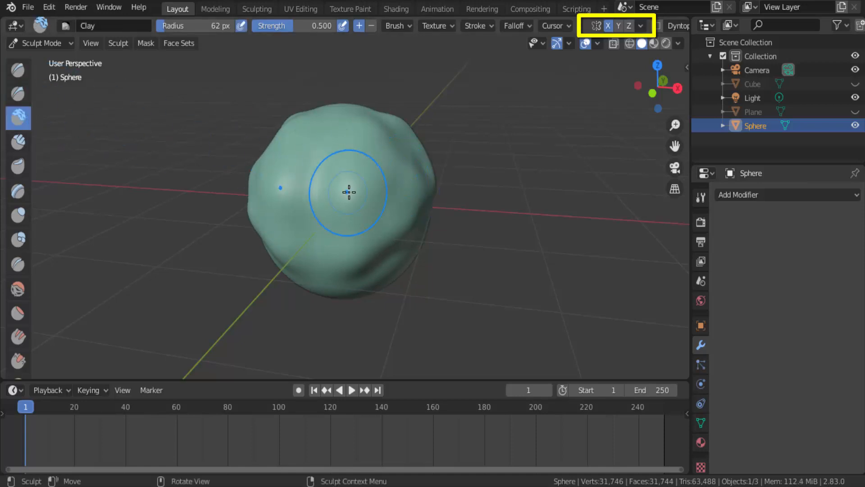
mouse_move(370, 216)
mouse_down()
mouse_move(378, 222)
mouse_move(391, 155)
mouse_move(393, 218)
mouse_move(355, 182)
mouse_move(376, 162)
mouse_up()
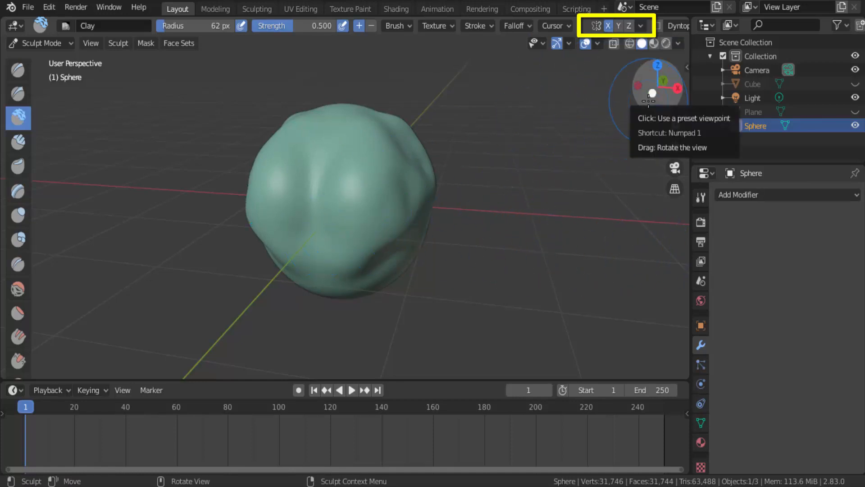
drag(649, 100, 692, 102)
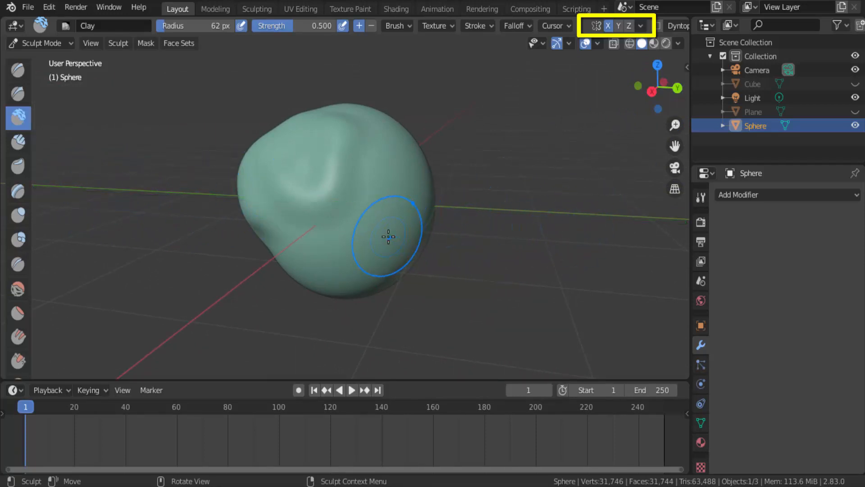
drag(388, 235, 387, 229)
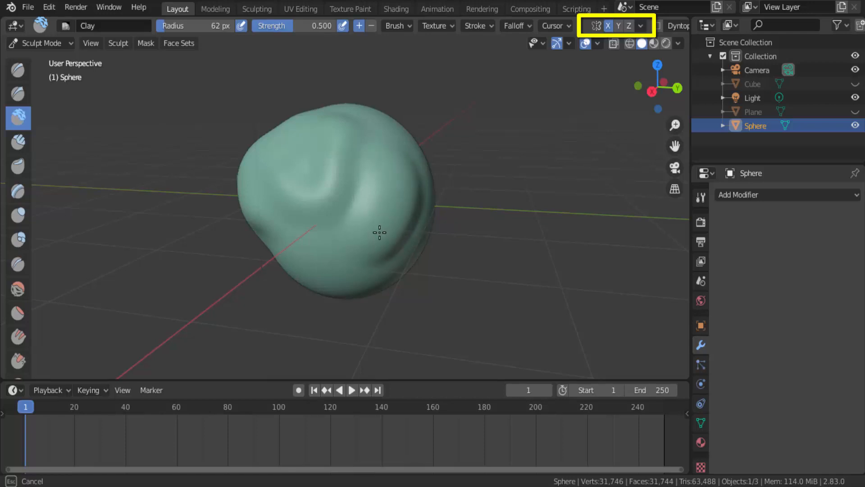
drag(380, 233, 378, 231)
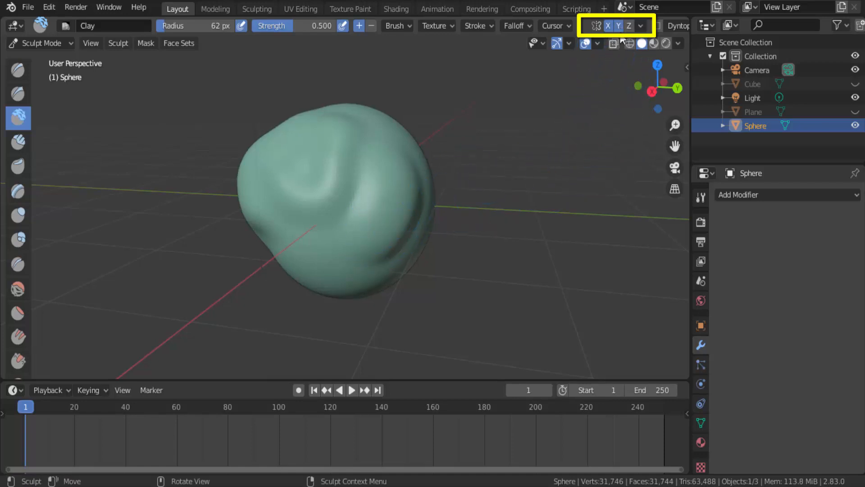
Step: Enable Y symmetry together with X and sculpt more Clay strokes on the sphere's side
mouse_move(348, 270)
mouse_down()
mouse_move(345, 246)
mouse_move(372, 214)
mouse_up()
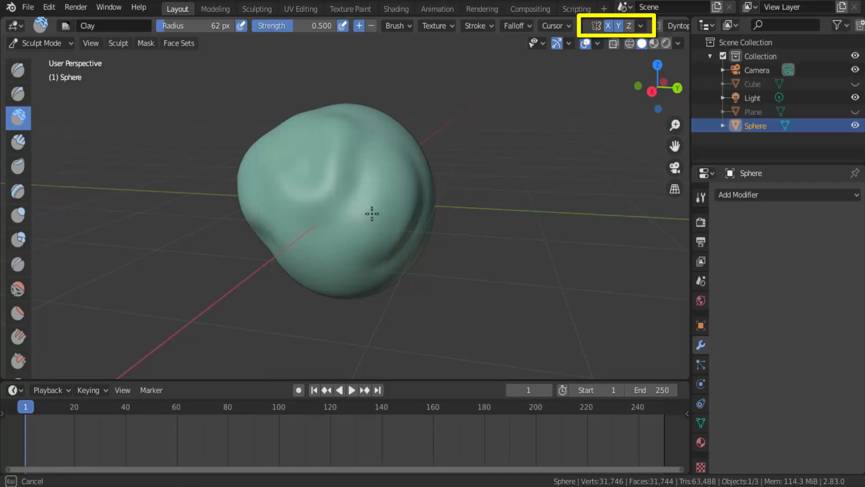
drag(361, 169, 350, 214)
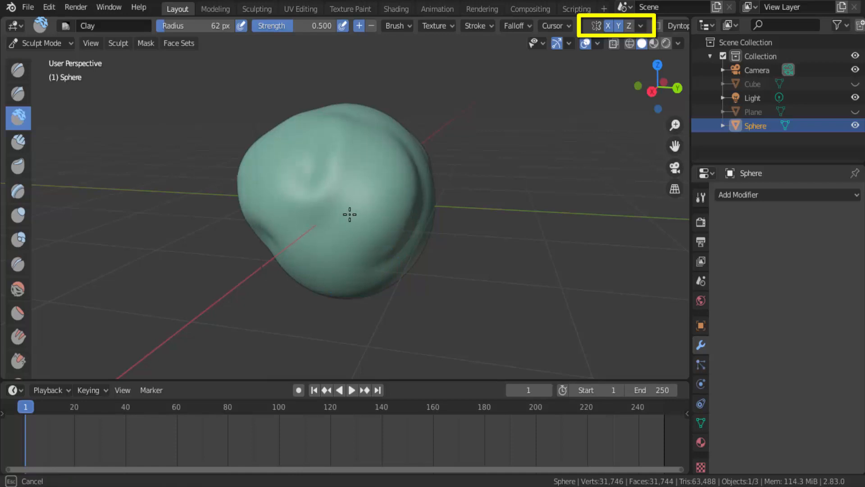
mouse_move(339, 268)
mouse_down()
mouse_move(386, 239)
mouse_move(417, 179)
mouse_move(394, 121)
mouse_move(421, 214)
mouse_move(395, 257)
mouse_up()
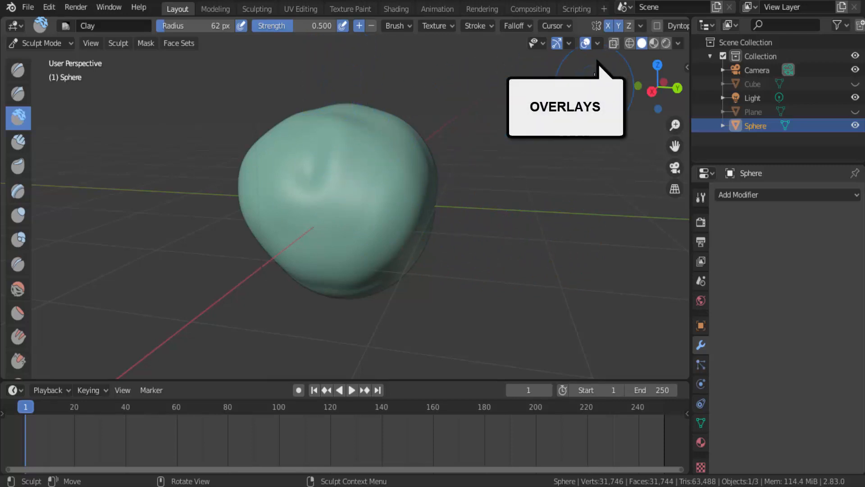
Step: Show the Z axis in the viewport overlays and turn off the X and Y sculpt symmetry
click(598, 43)
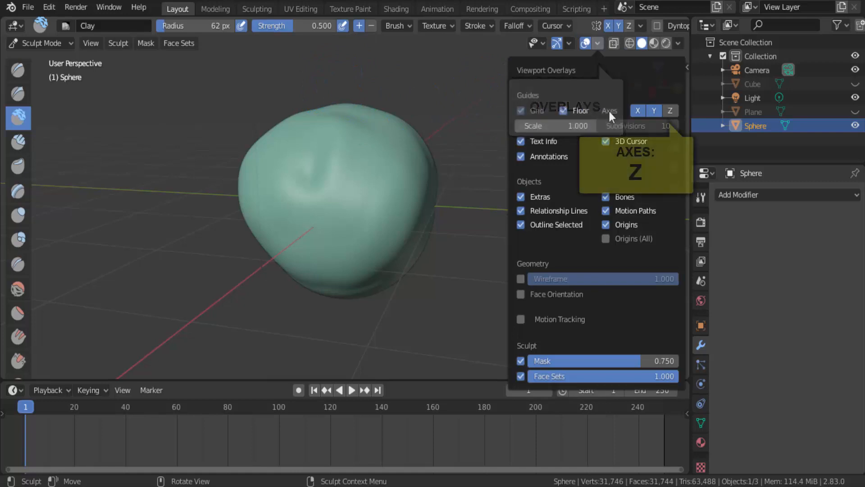
click(670, 110)
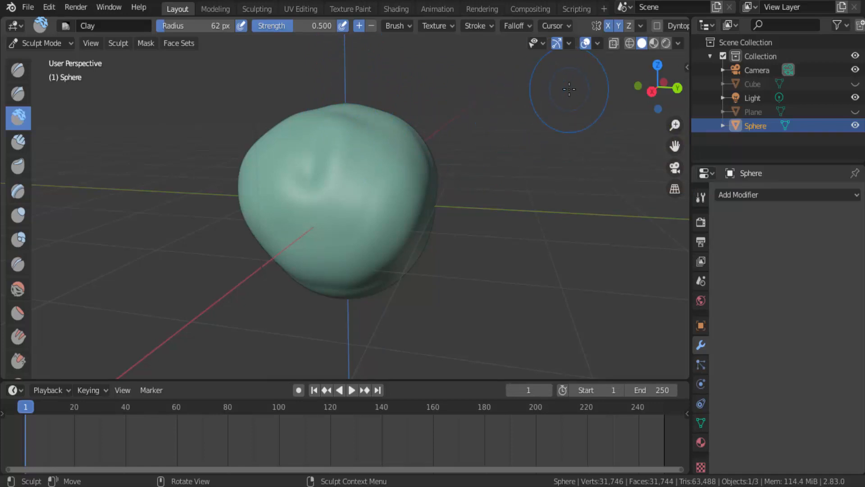
click(608, 25)
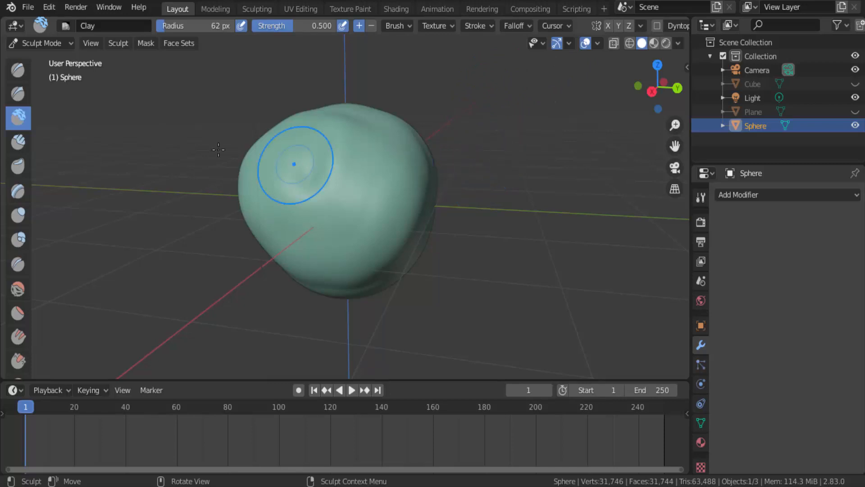
Step: Return to Object Mode and delete the sculpted sphere
click(40, 43)
click(42, 59)
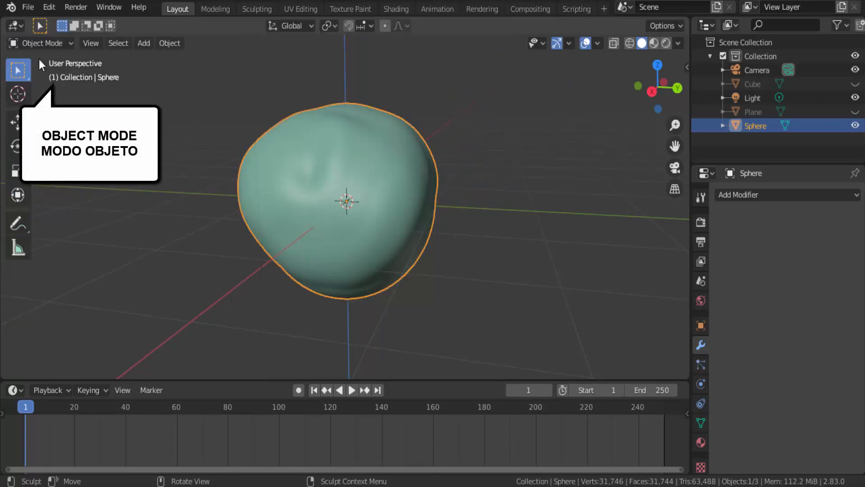
key(x)
click(388, 171)
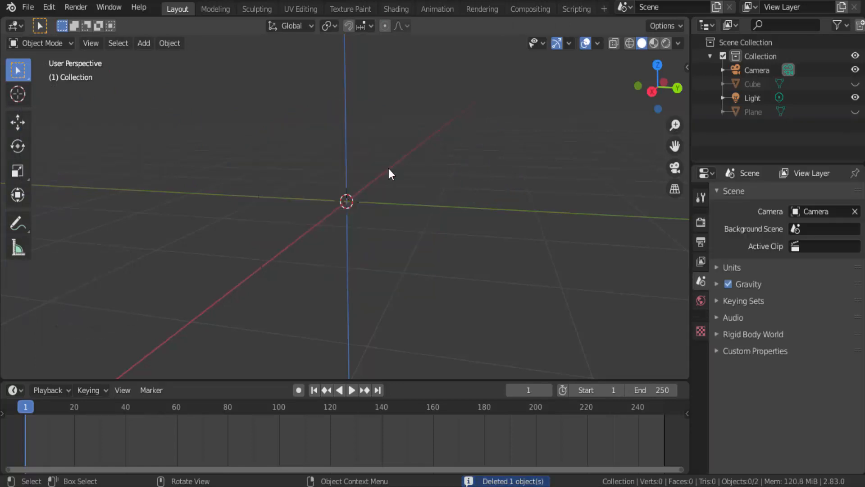
Step: Add a new UV sphere at the scene's origin
key(shift+a)
mouse_move(391, 168)
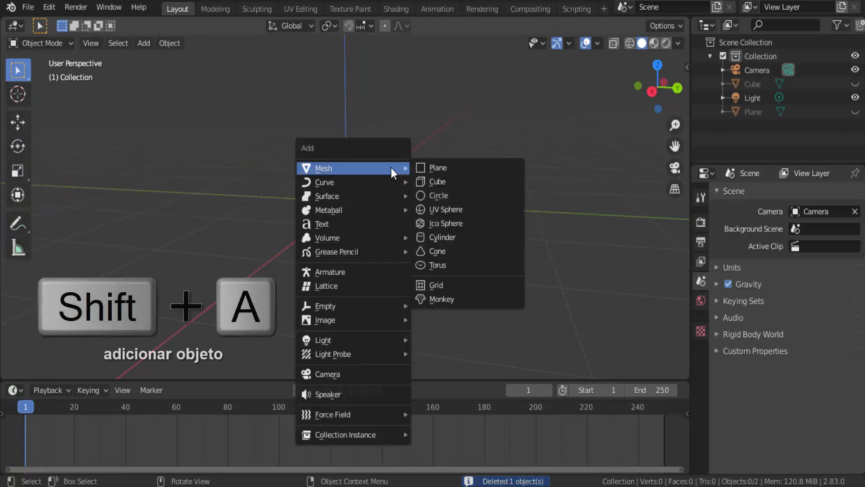
click(443, 211)
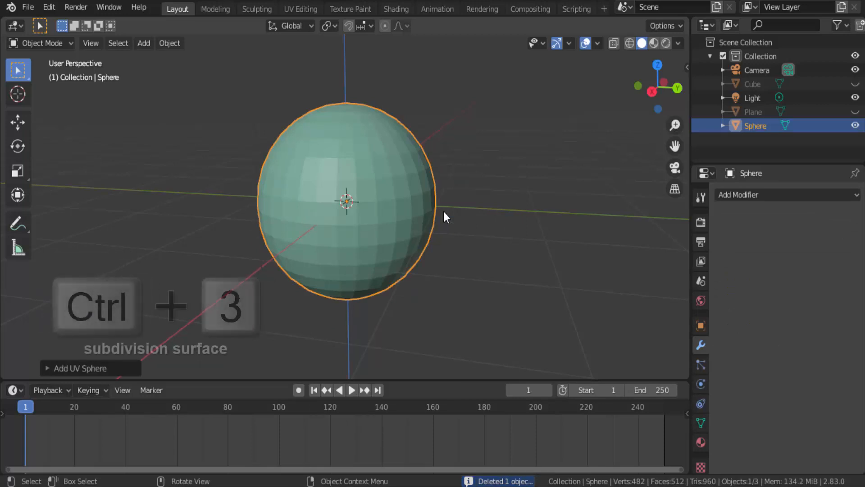
Step: Add a level 3 Subdivision Surface modifier to the new sphere, apply it, and switch to Sculpt Mode
key(ctrl+3)
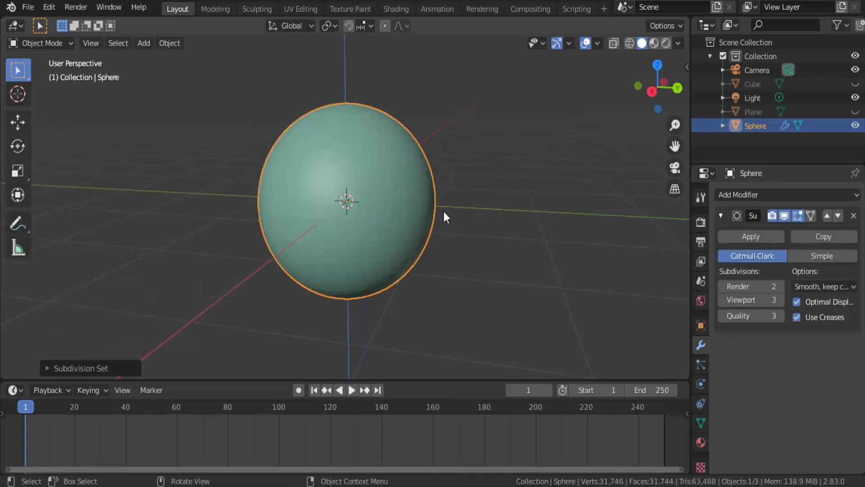
click(756, 239)
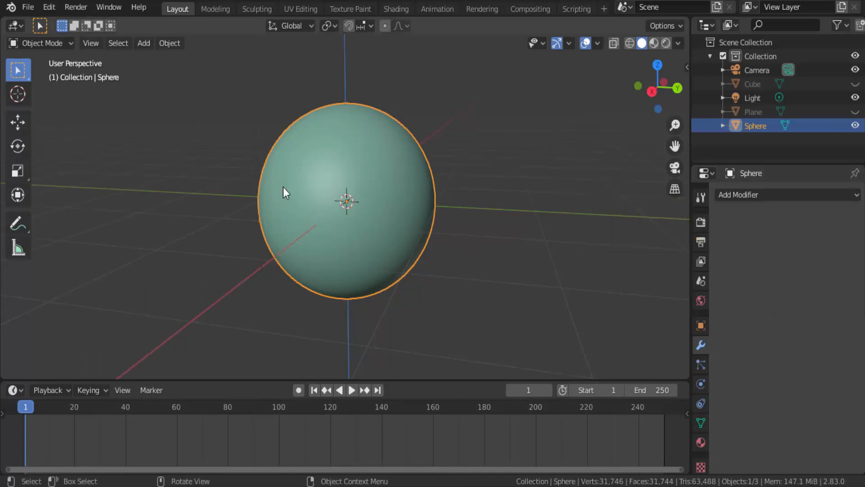
click(67, 42)
click(63, 85)
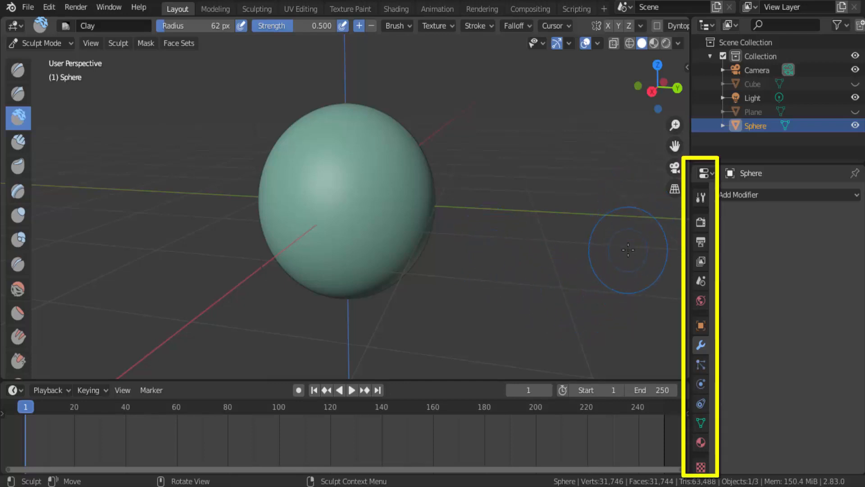
Step: Examine the Clay brush's active tool properties, including its radius, strength, direction and autosmooth settings
click(701, 201)
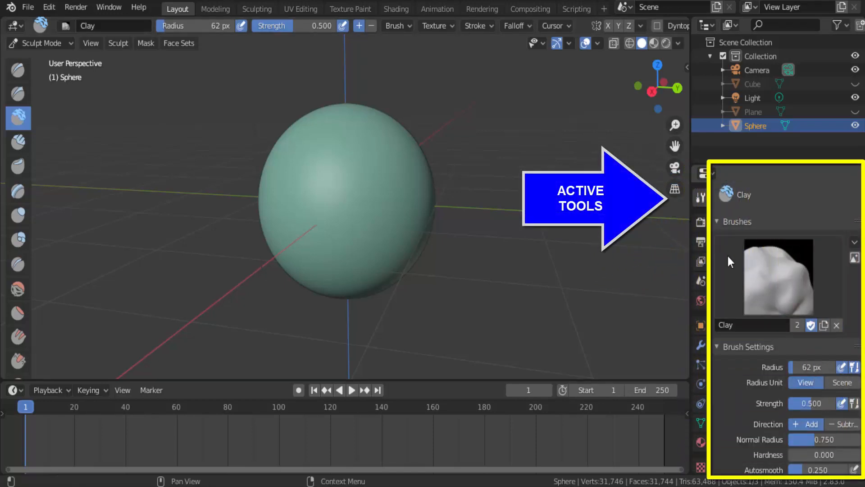
scroll(730, 373, down, 3)
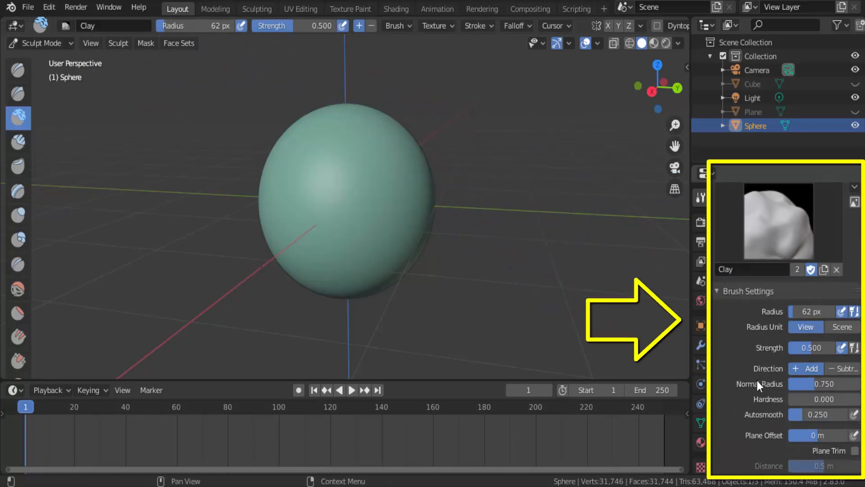
scroll(757, 381, down, 2)
scroll(758, 382, down, 1)
scroll(756, 380, up, 3)
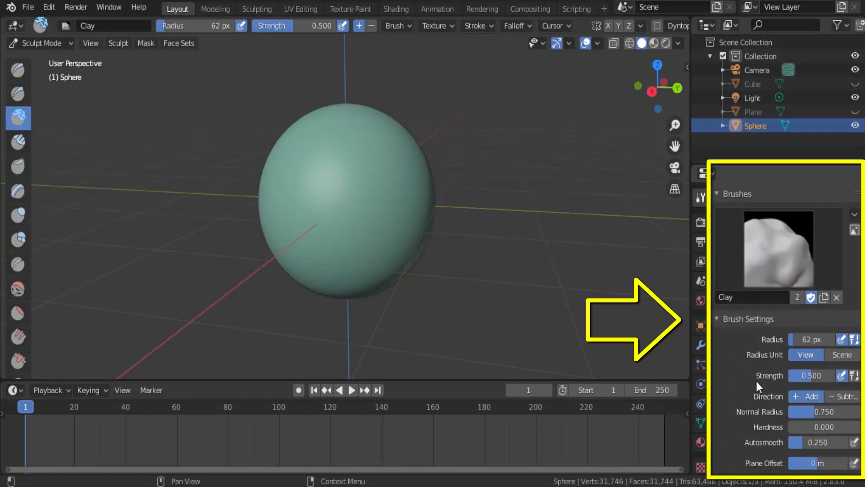
scroll(757, 381, down, 2)
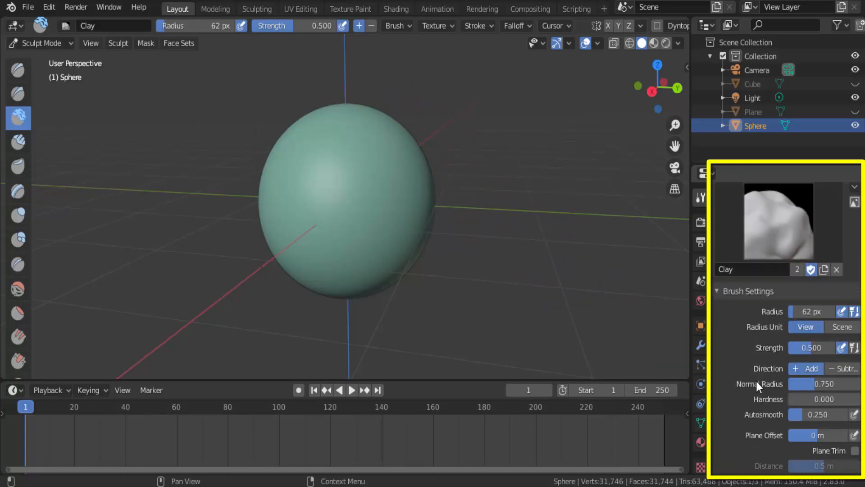
scroll(748, 380, down, 5)
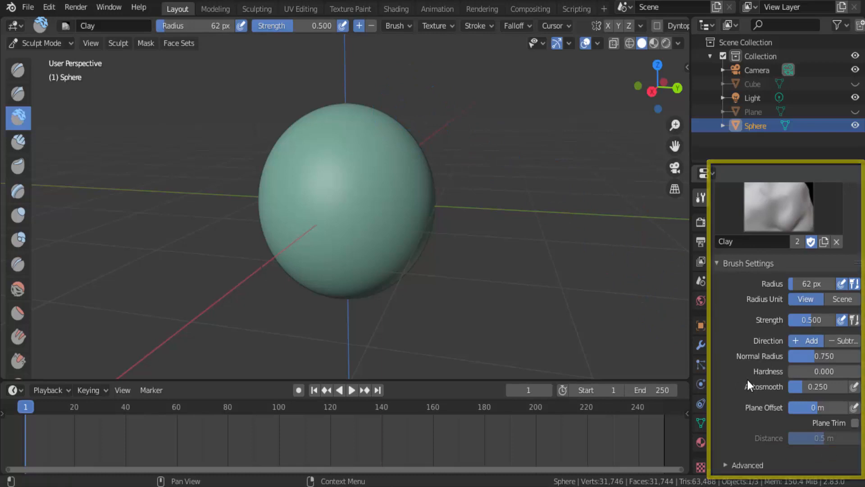
scroll(748, 380, up, 7)
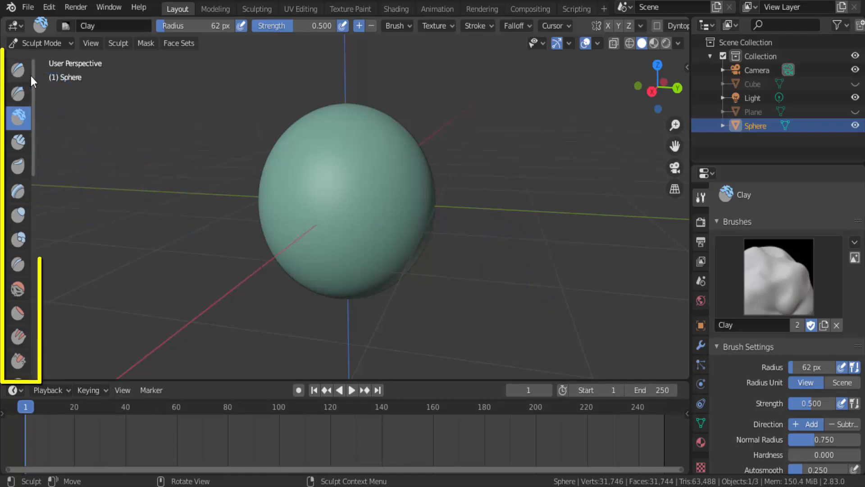
Step: Choose the Draw Face Sets brush and paint three separate curved face sets across the front of the sphere
mouse_move(35, 68)
mouse_down()
mouse_move(44, 254)
mouse_move(48, 235)
mouse_up()
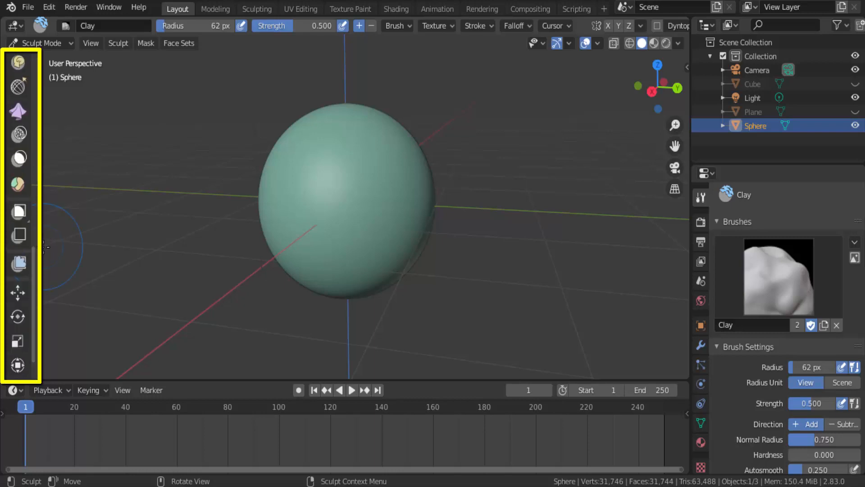
scroll(21, 185, down, 3)
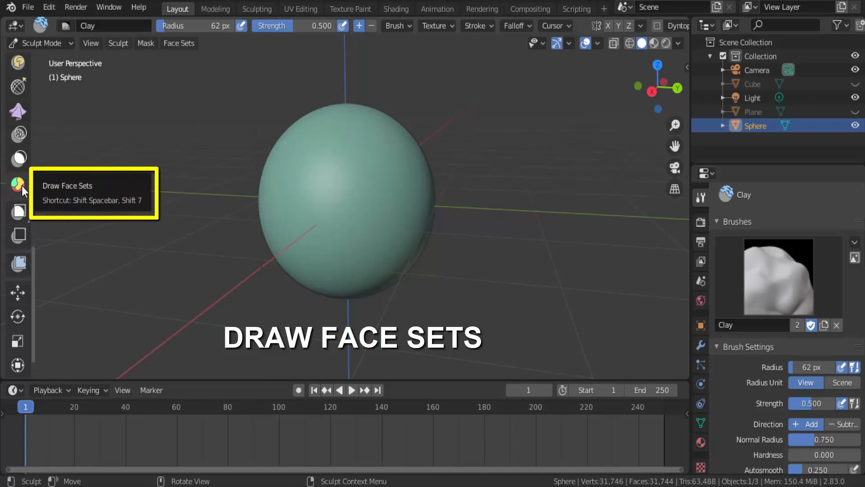
click(21, 186)
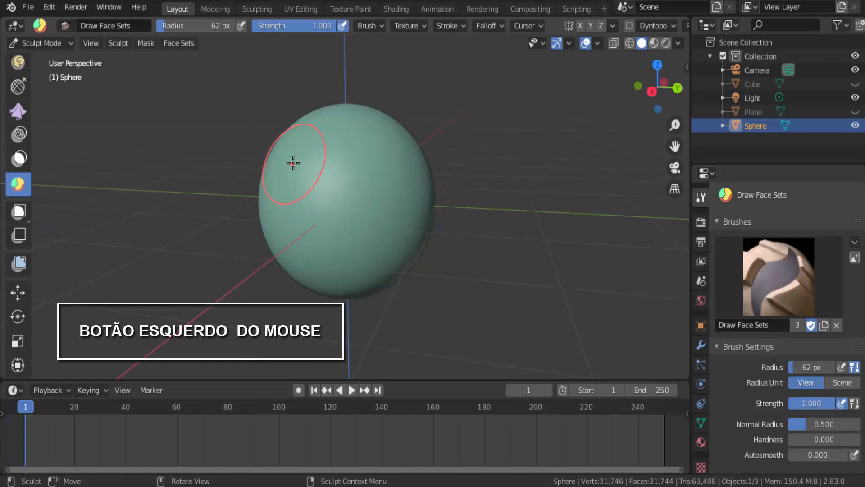
mouse_move(293, 162)
mouse_down()
mouse_move(304, 219)
mouse_move(344, 248)
mouse_move(391, 258)
mouse_up()
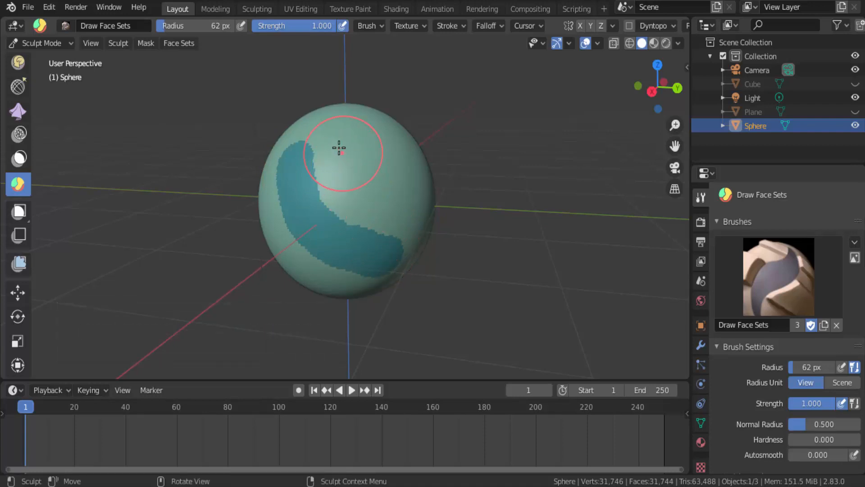
mouse_move(336, 143)
mouse_down()
mouse_move(329, 139)
mouse_move(321, 158)
mouse_move(333, 195)
mouse_move(372, 216)
mouse_move(397, 208)
mouse_up()
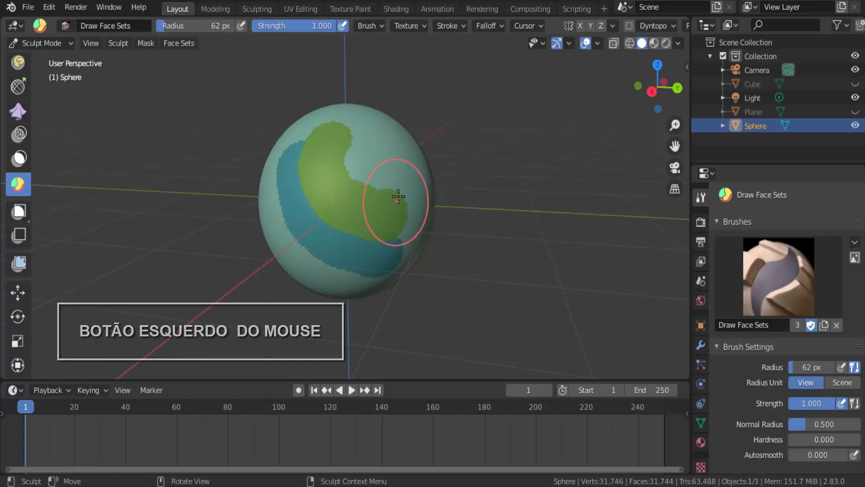
mouse_move(354, 168)
mouse_down()
mouse_move(391, 177)
mouse_move(401, 140)
mouse_move(375, 120)
mouse_move(321, 107)
mouse_up()
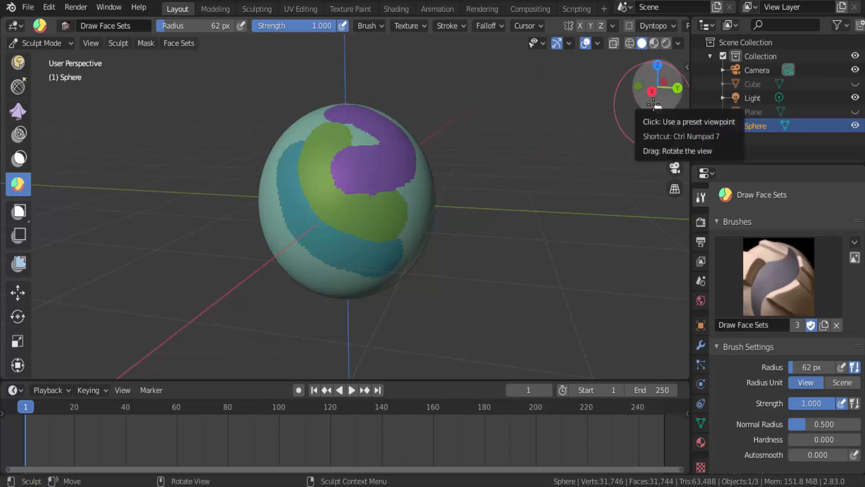
Step: Paint three more face sets around the unpainted side of the sphere, each with its own stroke
drag(653, 105, 616, 112)
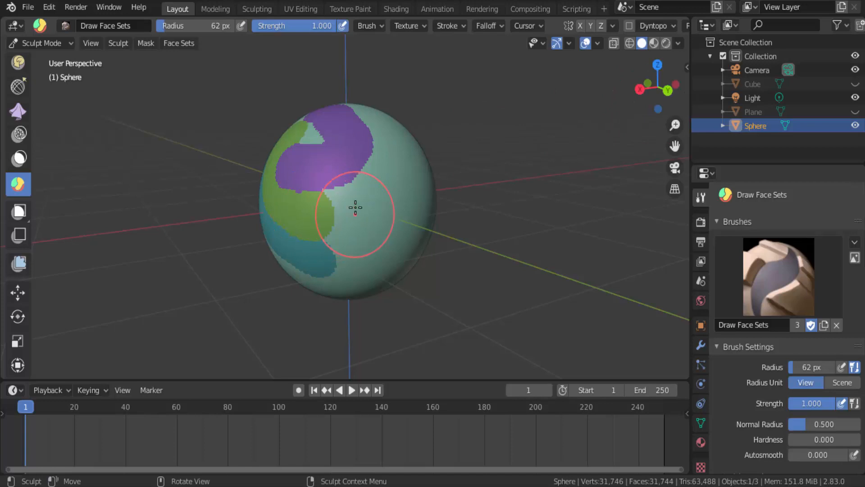
mouse_move(344, 187)
mouse_down()
mouse_move(358, 253)
mouse_move(344, 261)
mouse_up()
mouse_move(372, 150)
mouse_down()
mouse_move(366, 166)
mouse_move(416, 194)
mouse_move(395, 209)
mouse_move(390, 245)
mouse_up()
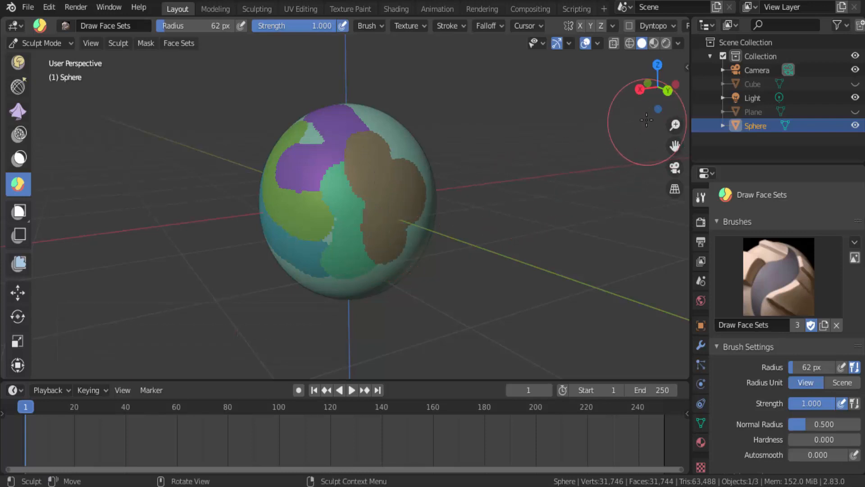
mouse_move(647, 87)
mouse_down()
mouse_move(635, 92)
mouse_move(651, 88)
mouse_up()
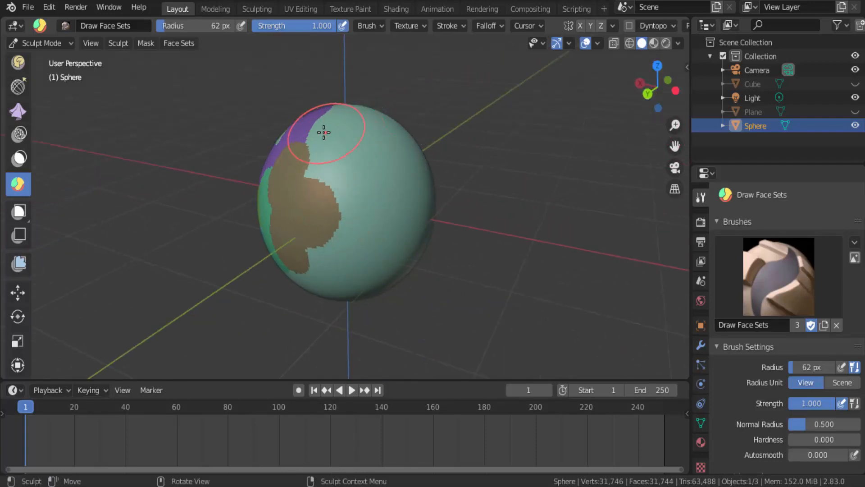
mouse_move(323, 131)
mouse_down()
mouse_move(321, 121)
mouse_move(373, 155)
mouse_move(383, 217)
mouse_up()
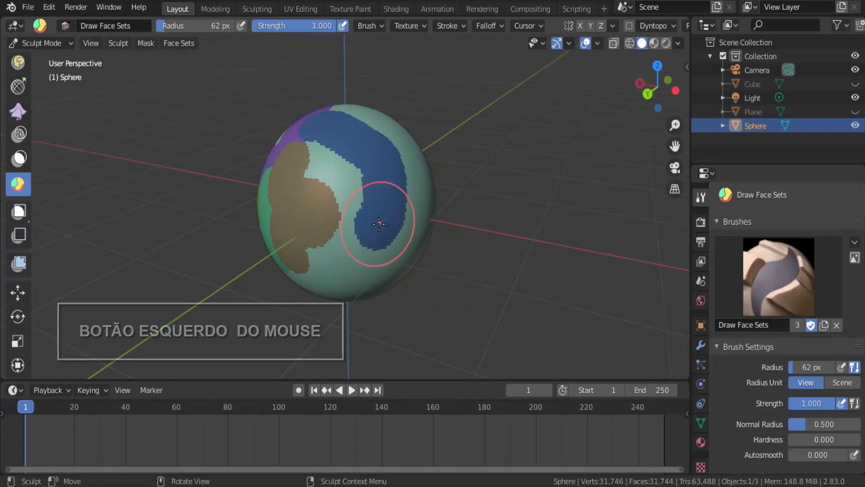
Step: Extend the dark blue face set over the bare area toward the brown one and paint a new face set below it
drag(653, 90, 621, 96)
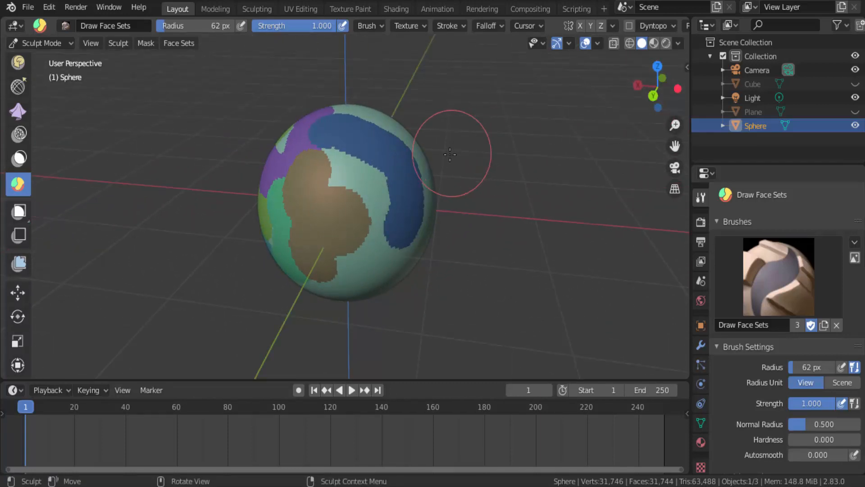
mouse_move(445, 145)
mouse_down()
mouse_move(392, 164)
mouse_move(388, 154)
mouse_move(371, 157)
mouse_up()
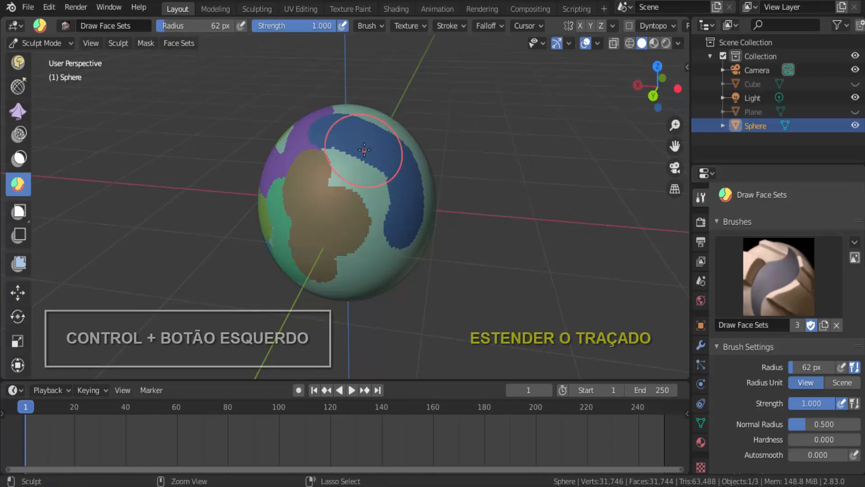
mouse_move(367, 148)
ctrl+mouse_down()
mouse_move(353, 179)
mouse_move(366, 208)
mouse_move(354, 232)
mouse_move(356, 262)
mouse_move(374, 265)
mouse_move(394, 224)
ctrl+mouse_up()
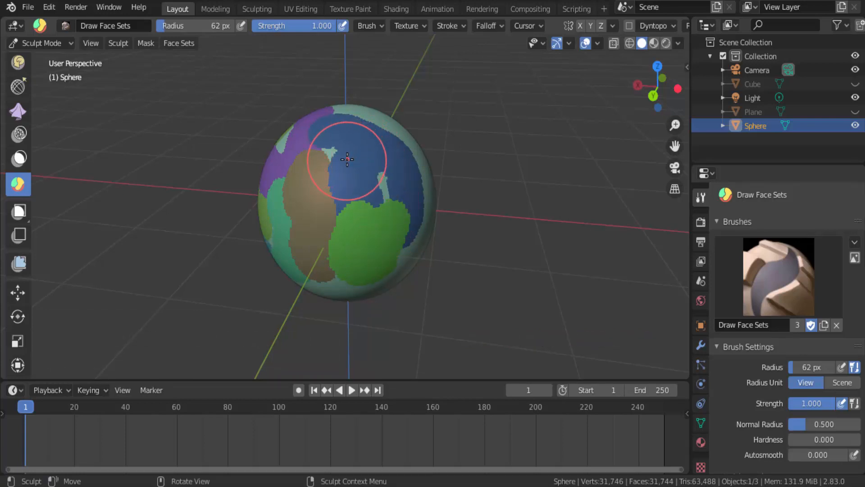
Step: Smooth the jagged borders of the blue, green, brown and purple face sets with the Draw Face Sets brush
mouse_move(340, 158)
shift+mouse_down()
mouse_move(320, 185)
mouse_move(332, 204)
mouse_move(328, 264)
mouse_move(345, 282)
mouse_move(385, 283)
shift+mouse_up()
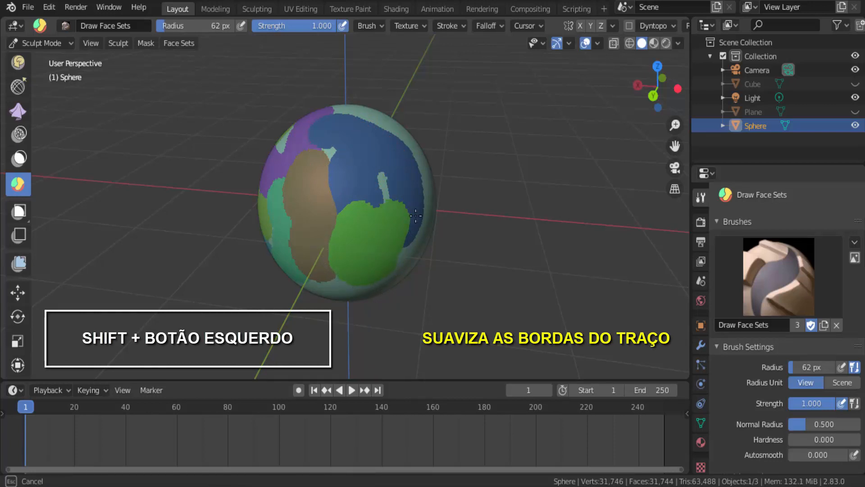
mouse_move(416, 215)
shift+mouse_down()
mouse_move(350, 202)
mouse_move(408, 193)
mouse_move(365, 202)
shift+mouse_up()
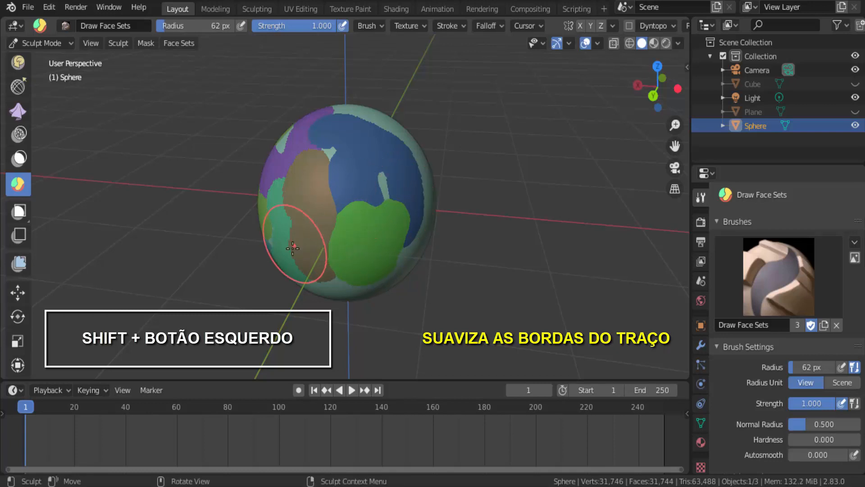
mouse_move(293, 248)
shift+mouse_down()
mouse_move(279, 210)
mouse_move(284, 183)
mouse_move(289, 243)
mouse_move(325, 284)
mouse_move(341, 273)
mouse_move(320, 141)
shift+mouse_up()
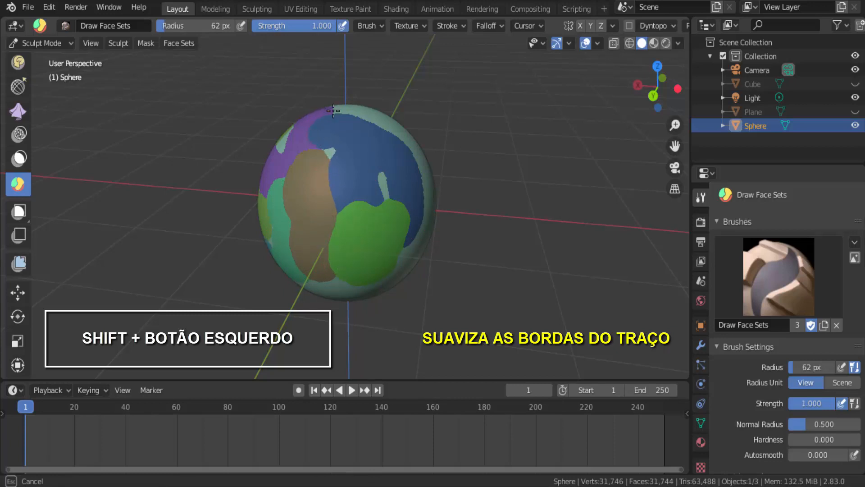
mouse_move(334, 110)
shift+mouse_down()
mouse_move(397, 135)
mouse_move(423, 176)
mouse_move(416, 229)
mouse_move(406, 231)
shift+mouse_up()
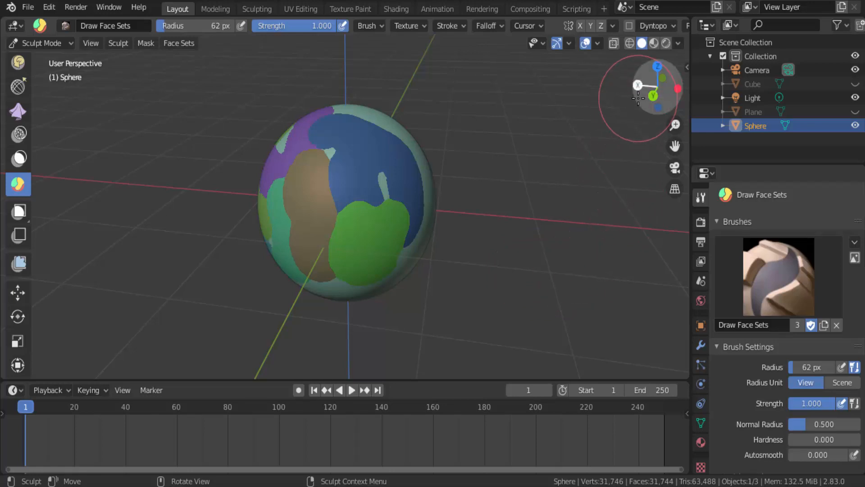
drag(638, 99, 663, 89)
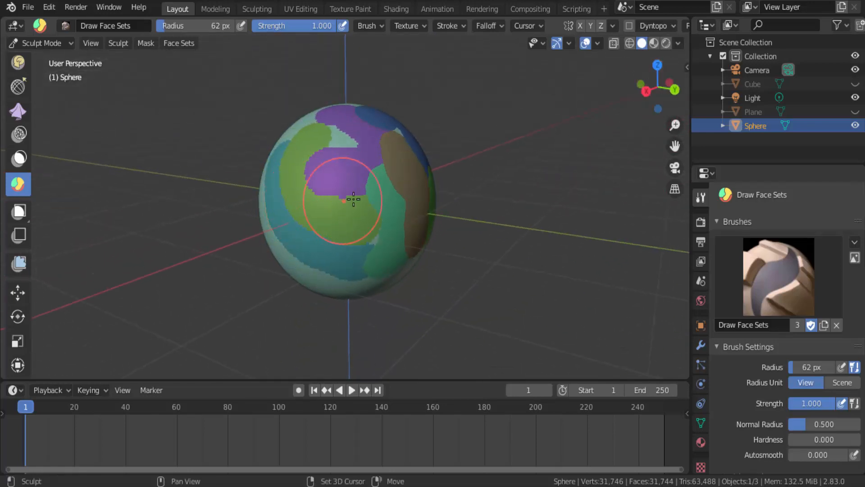
mouse_move(354, 199)
shift+mouse_down()
mouse_move(327, 191)
mouse_move(314, 173)
mouse_move(329, 197)
mouse_move(367, 206)
mouse_move(372, 239)
mouse_move(285, 222)
mouse_move(296, 149)
mouse_move(325, 135)
mouse_move(304, 187)
shift+mouse_up()
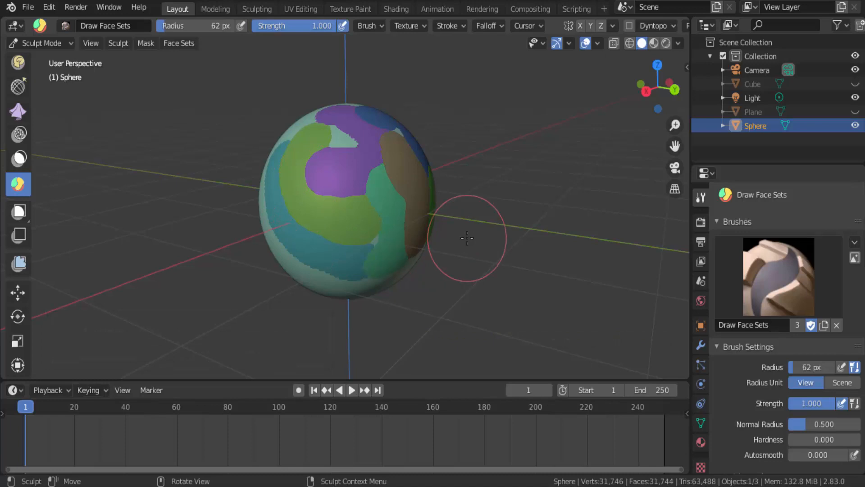
Step: Choose the Mesh Filter tool with the Inflate filter type and enable Use Face Sets
scroll(467, 238, down, 1)
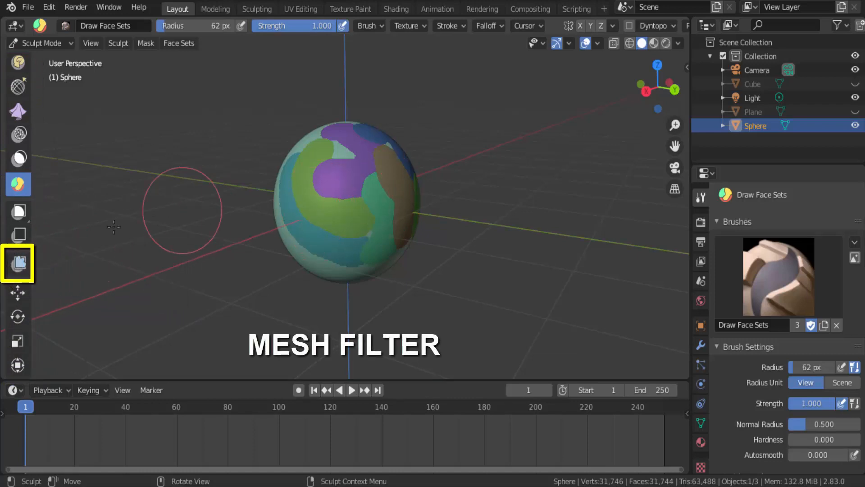
click(24, 259)
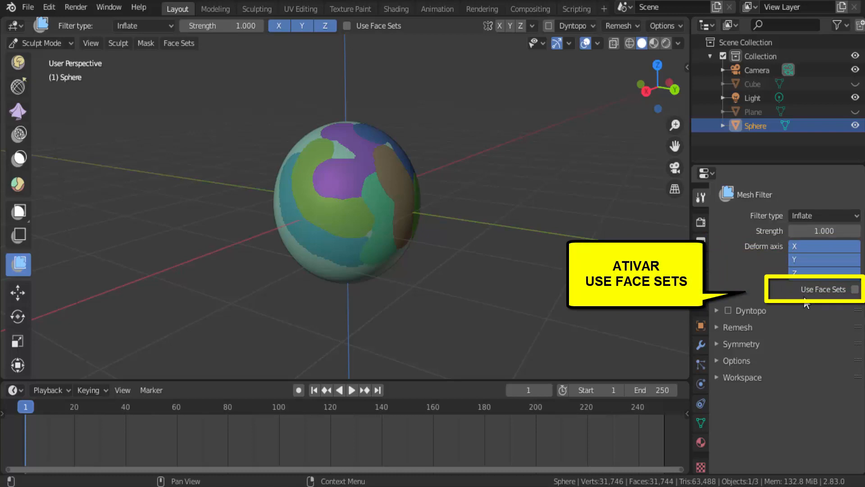
click(855, 289)
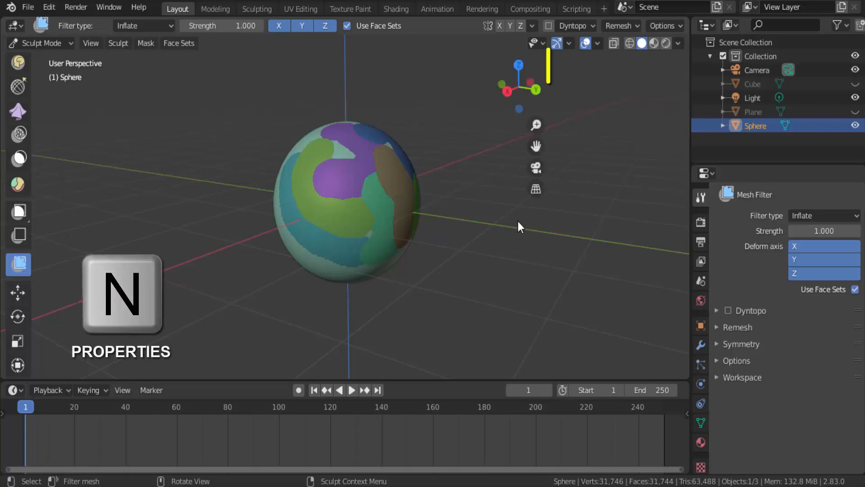
Step: Show the Mesh Filter's active tool settings in the viewport sidebar, then hide the sidebar again
key(n)
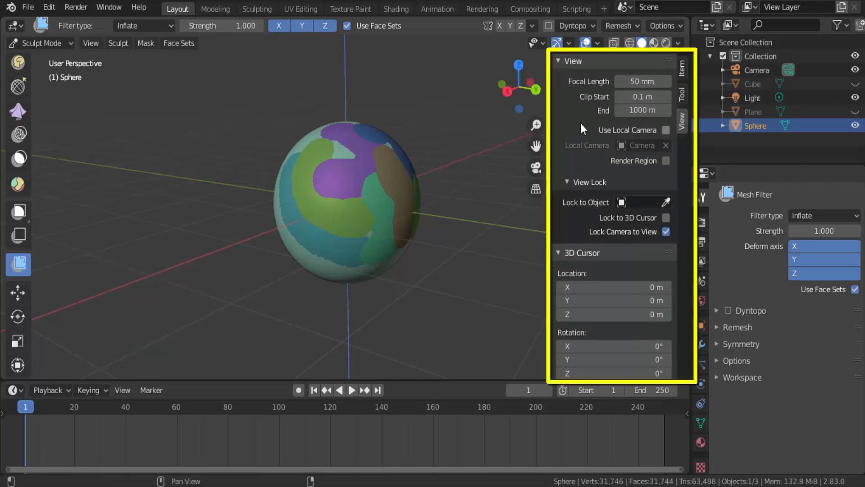
click(682, 95)
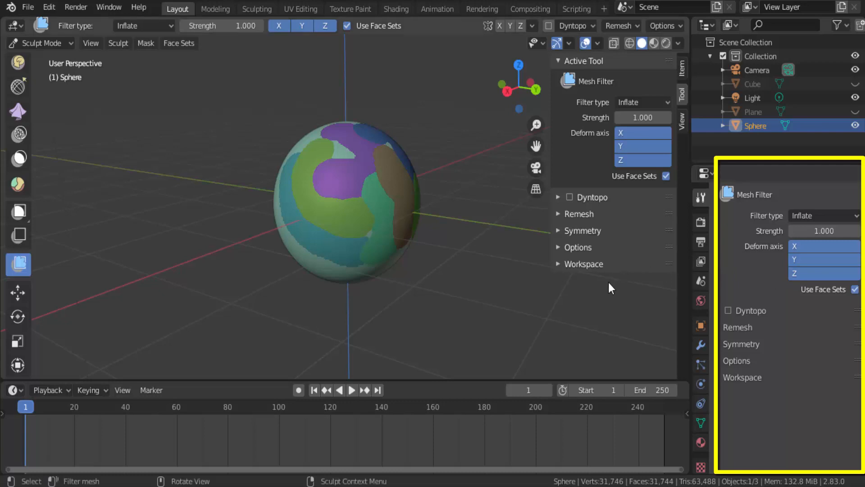
key(n)
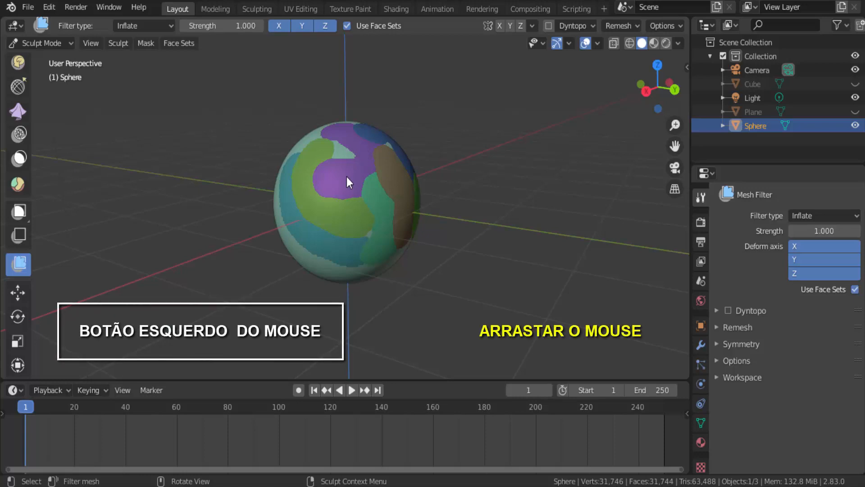
Step: Inflate only the purple face set outward from the sphere with the Mesh Filter
drag(347, 178, 567, 260)
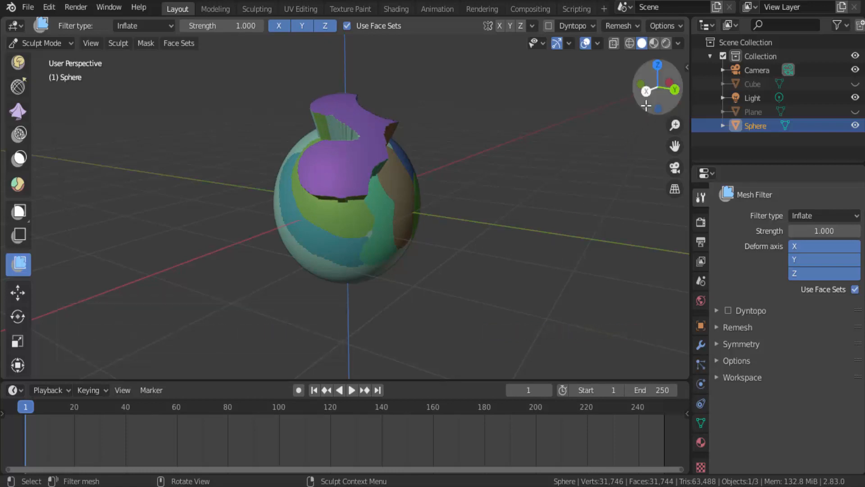
Step: Inflate the teal-blue face set next to the green one outward with the Mesh Filter
mouse_move(646, 106)
mouse_down()
mouse_move(623, 104)
mouse_move(636, 107)
mouse_up()
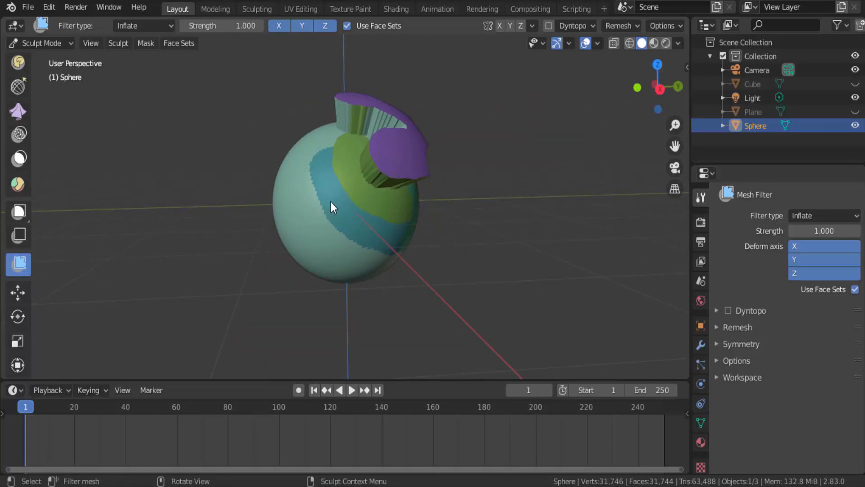
drag(331, 202, 445, 265)
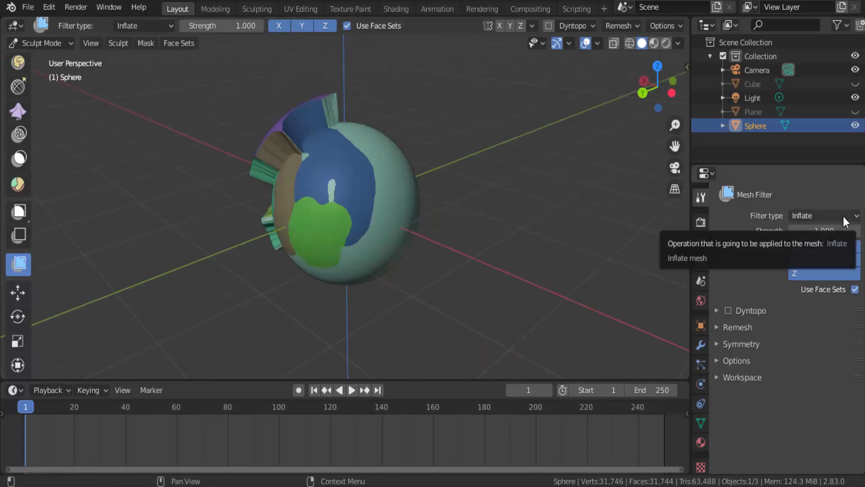
Step: Change the Mesh Filter type to Scale and scale the dark blue face set outward
click(843, 217)
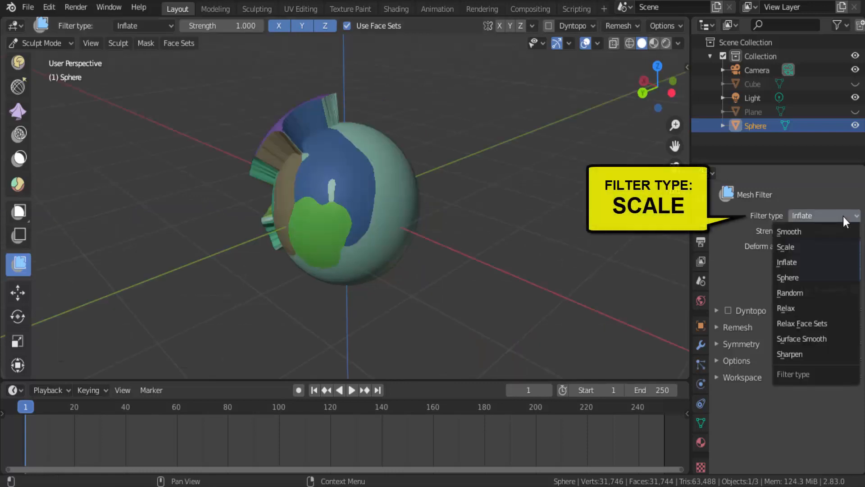
click(791, 245)
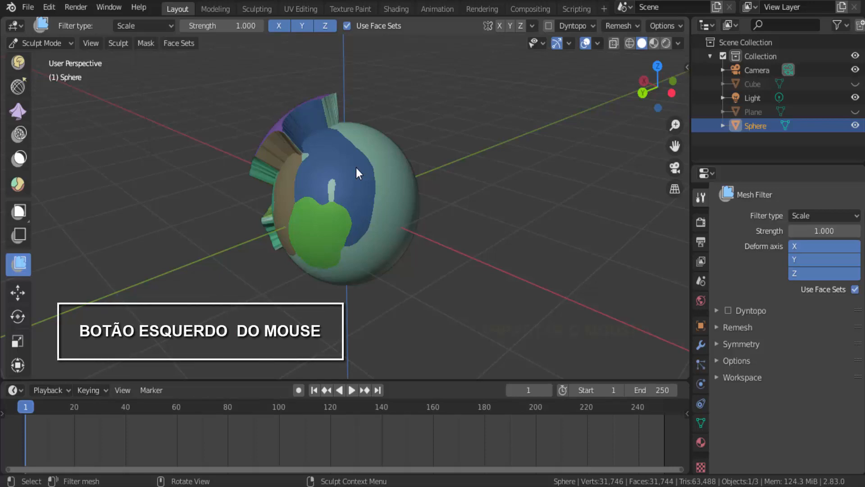
drag(367, 188, 391, 223)
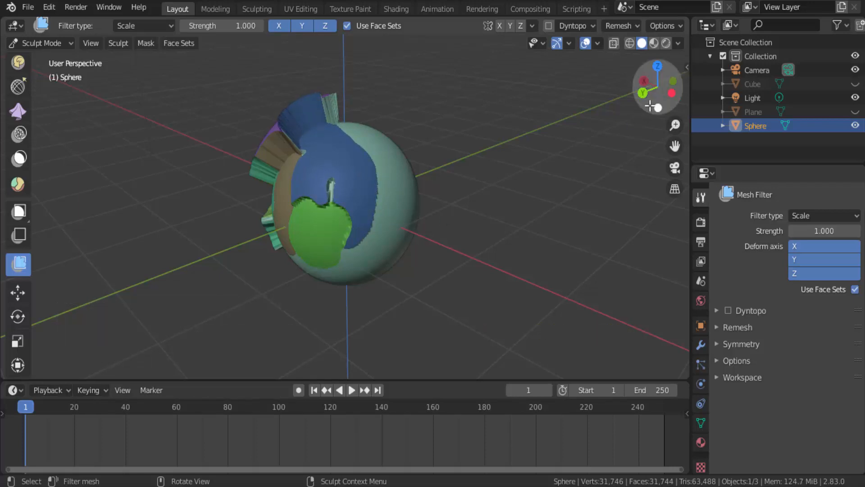
Step: Change the Mesh Filter type to Random and roughen the unpainted base area of the sphere
drag(658, 106, 499, 135)
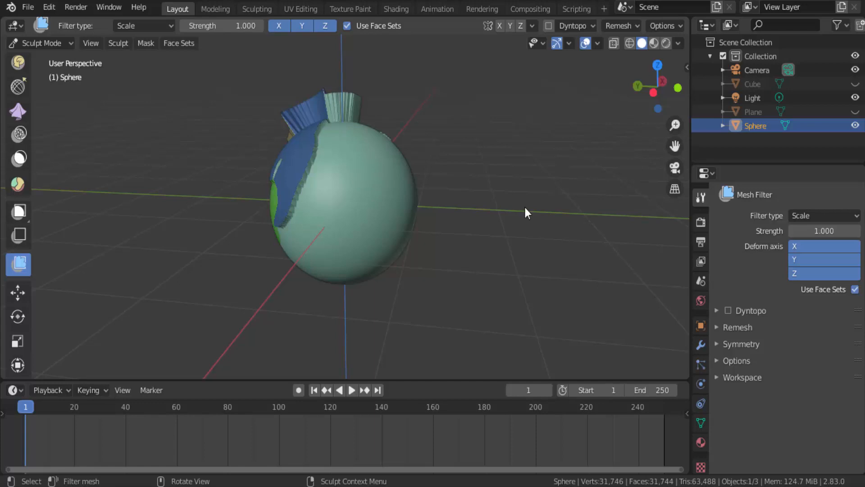
click(809, 216)
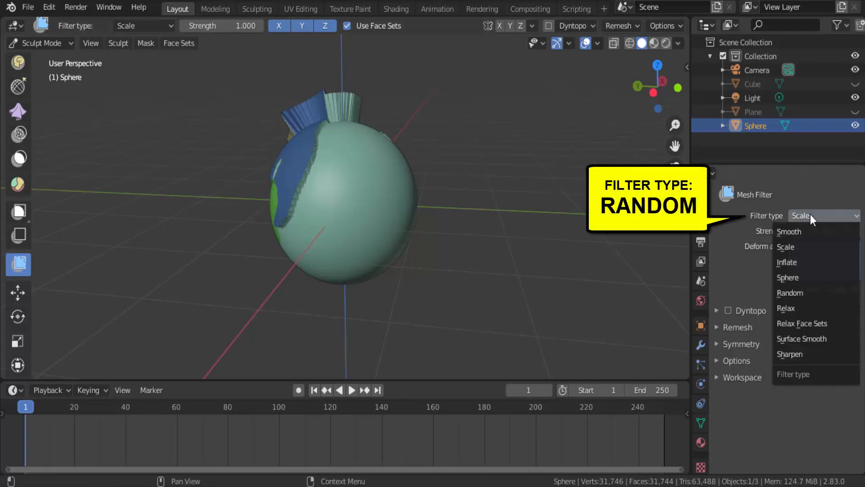
click(804, 292)
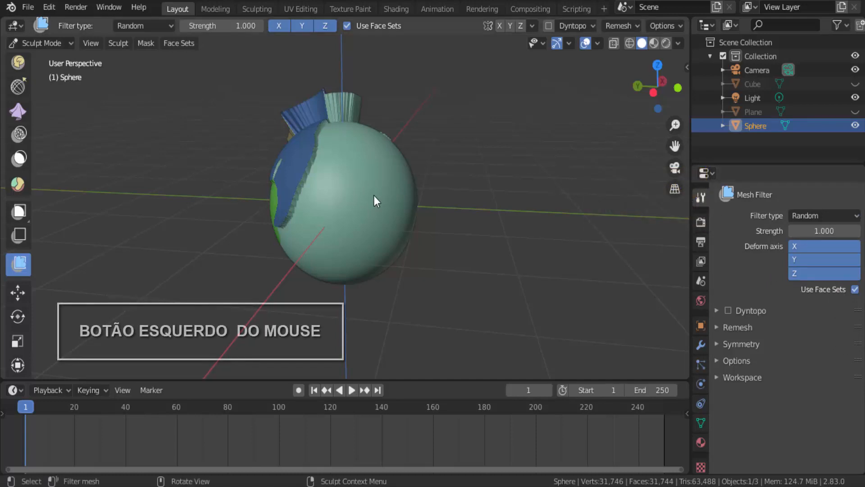
drag(374, 196, 388, 223)
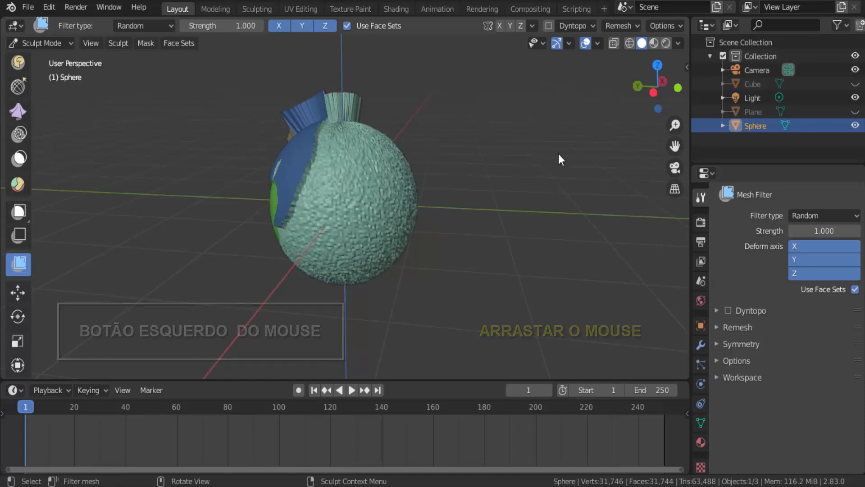
drag(652, 99, 744, 102)
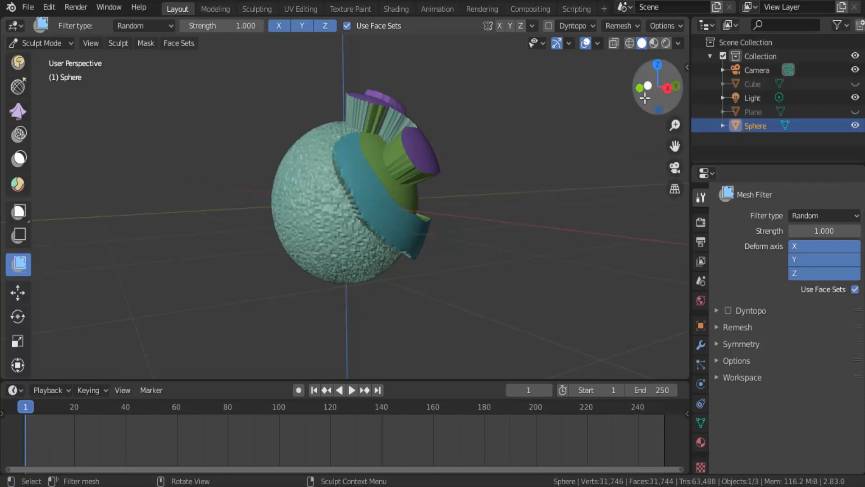
drag(657, 88, 783, 153)
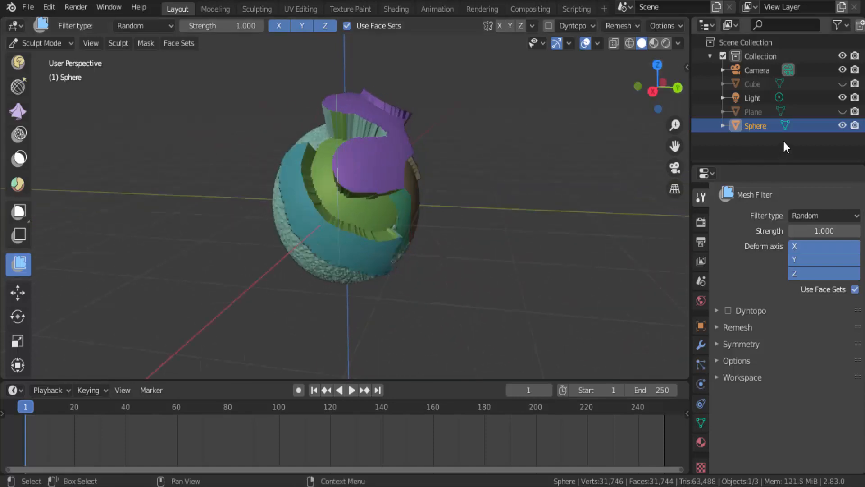
Step: Exclude the hidden Plane and Cube from renders and render a still image of the sculpted sphere
click(855, 112)
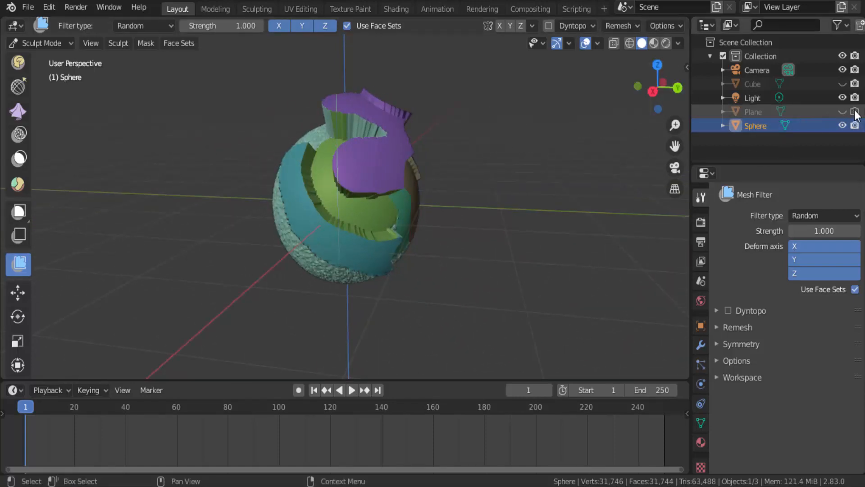
click(855, 84)
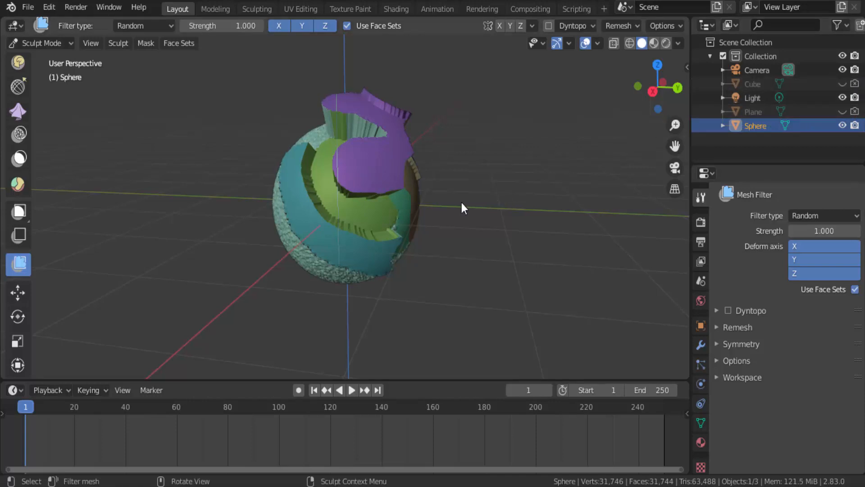
click(79, 9)
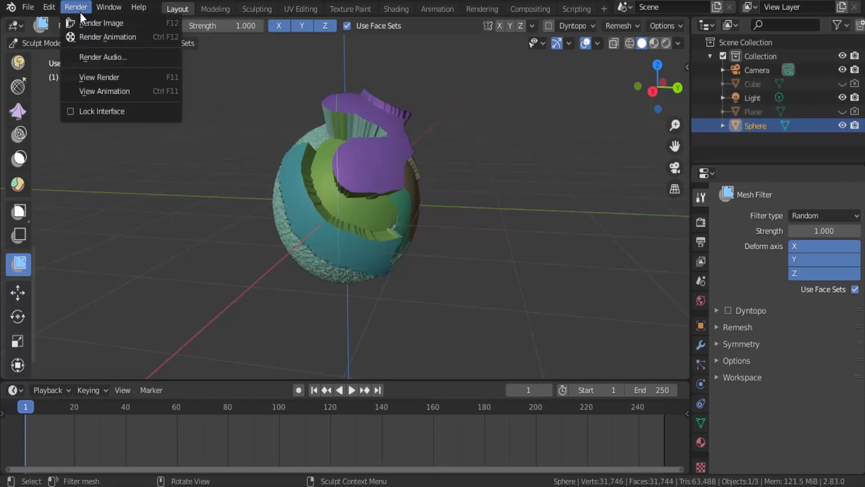
click(80, 20)
scroll(264, 145, up, 2)
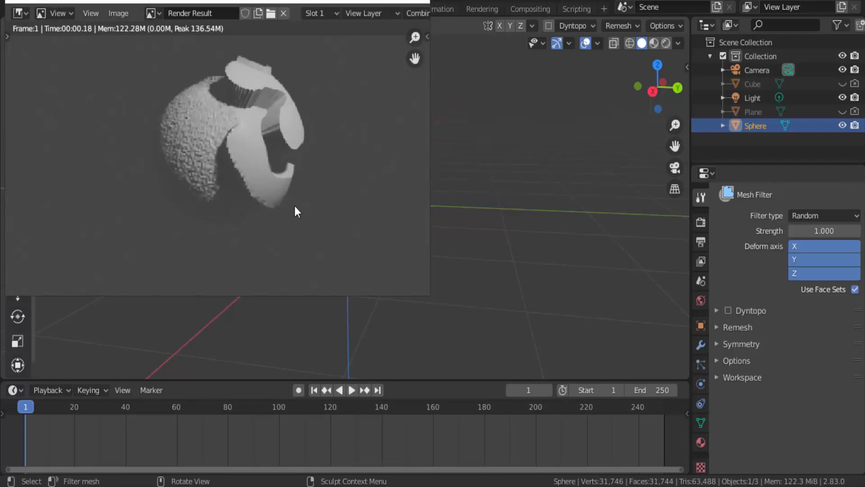
click(418, 1)
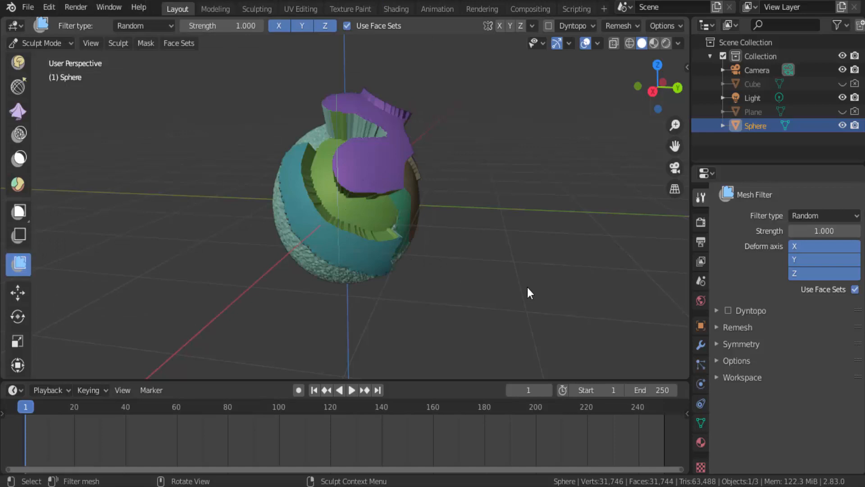
Step: Return to Object Mode and delete the sculpted sphere
click(39, 43)
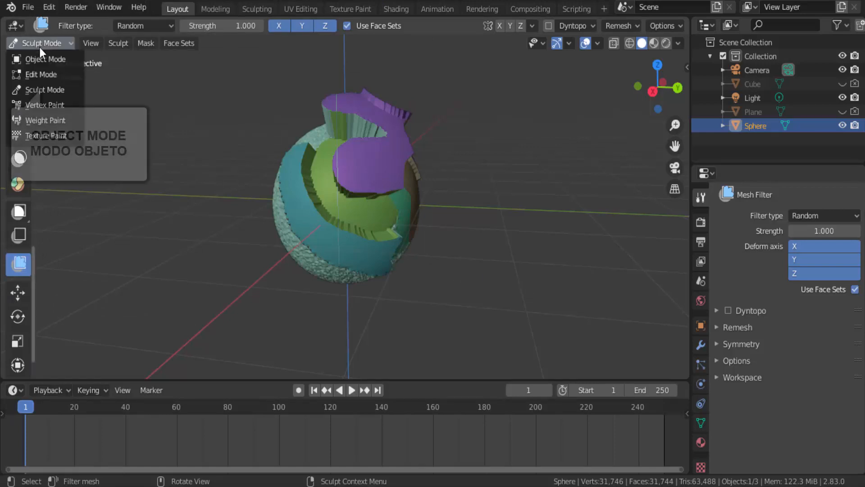
click(42, 57)
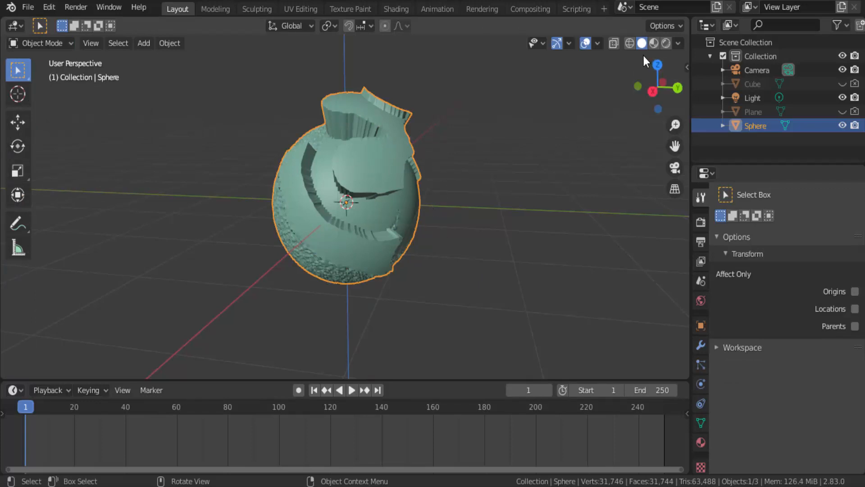
click(679, 43)
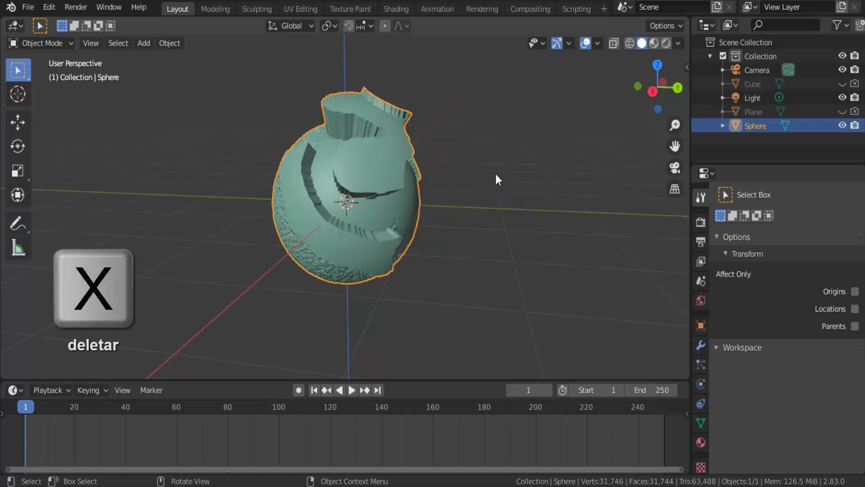
key(x)
click(528, 162)
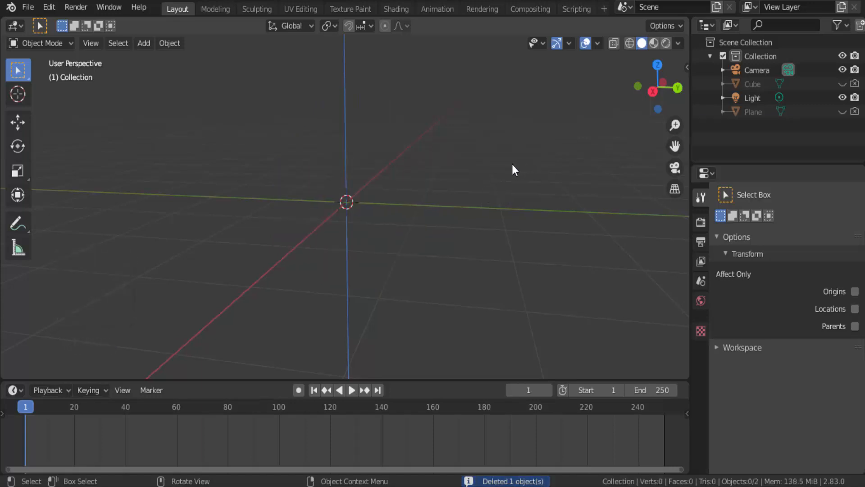
Step: Add a new UV sphere with a level 3 subdivision modifier and apply the modifier
key(shift+a)
mouse_move(510, 164)
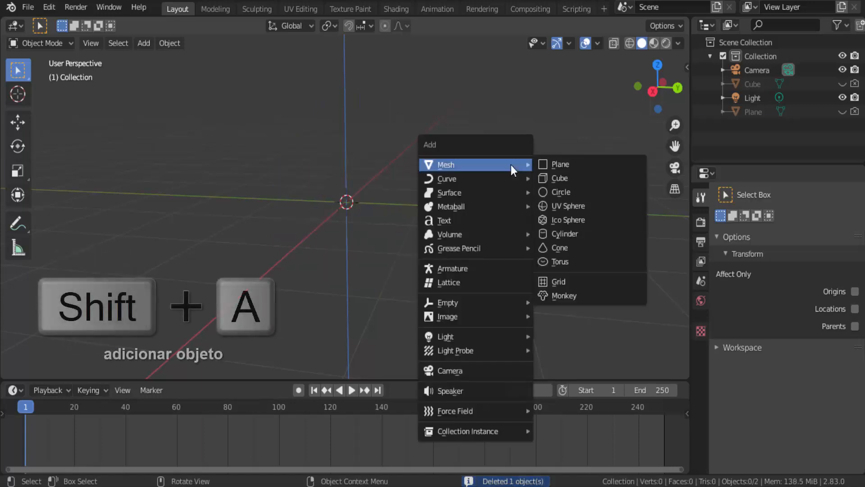
click(569, 206)
key(ctrl+3)
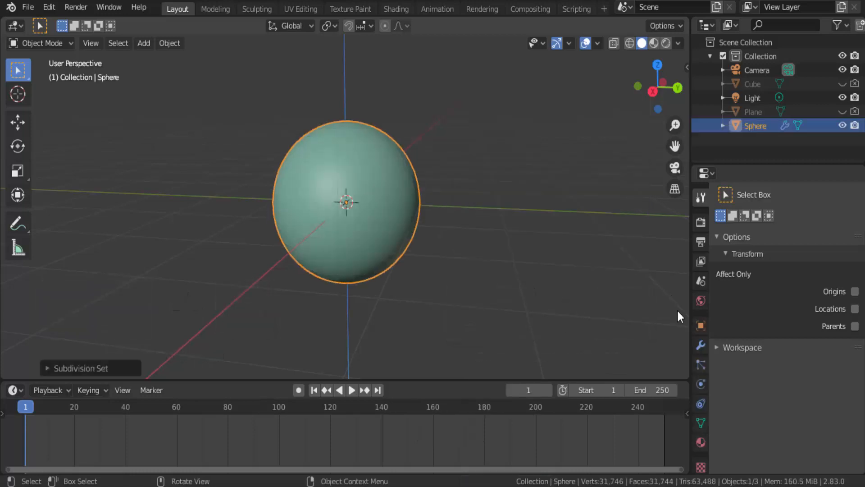
click(701, 345)
click(742, 234)
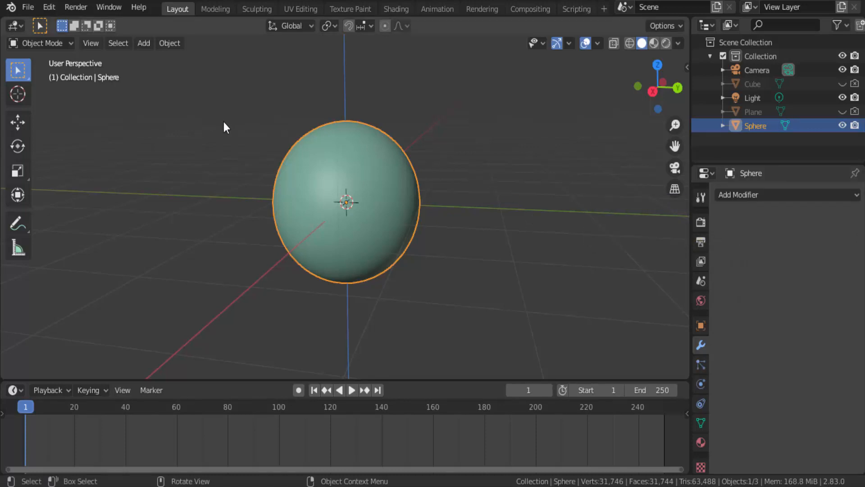
Step: Put the new sphere into Sculpt Mode and choose the Cloth brush
click(59, 43)
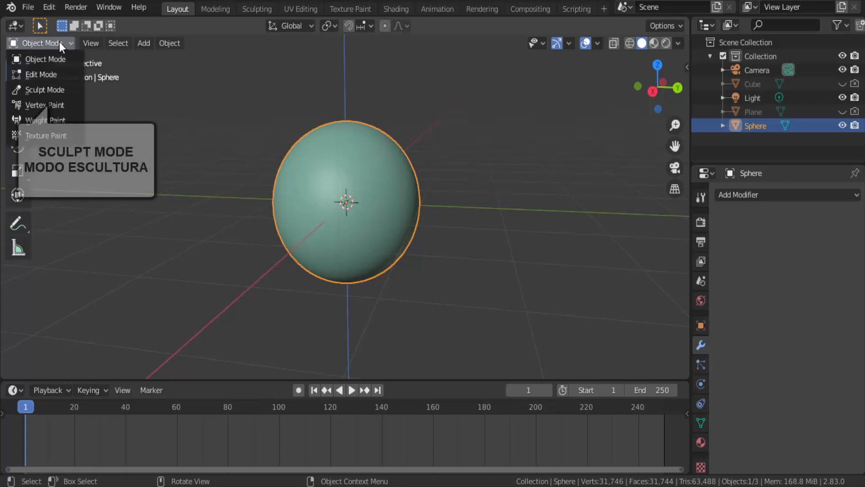
click(52, 92)
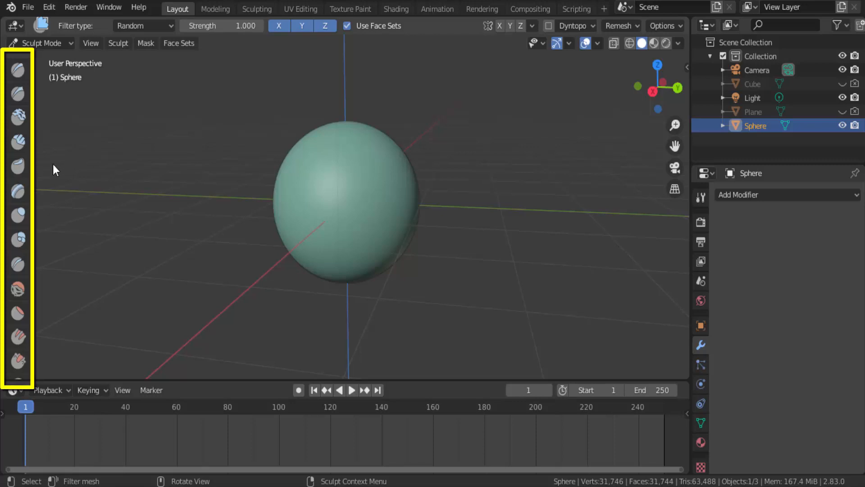
scroll(36, 112, down, 5)
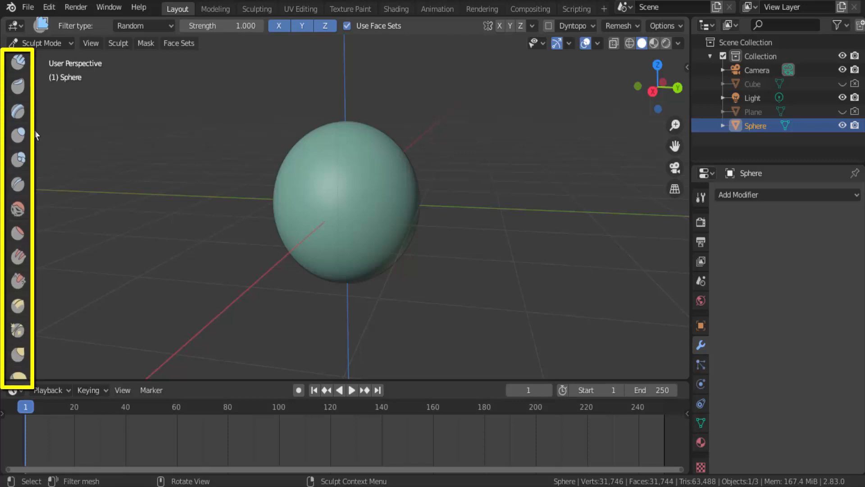
scroll(36, 146, down, 1)
scroll(35, 150, down, 7)
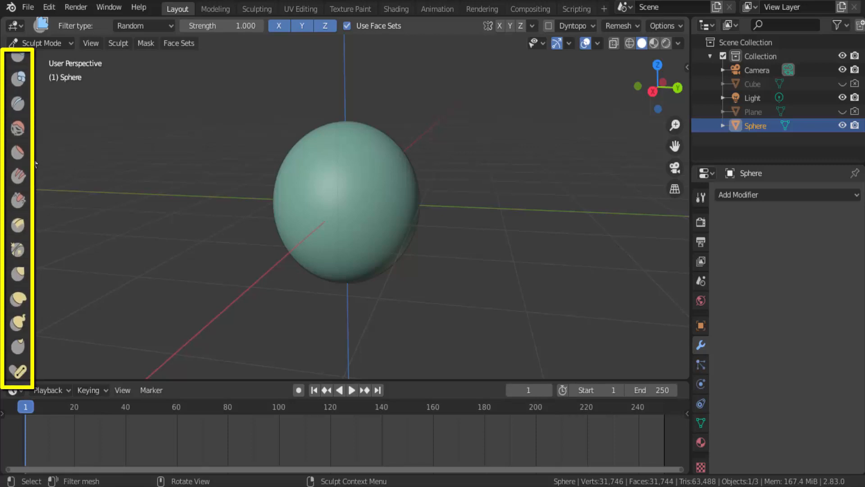
scroll(34, 225, down, 5)
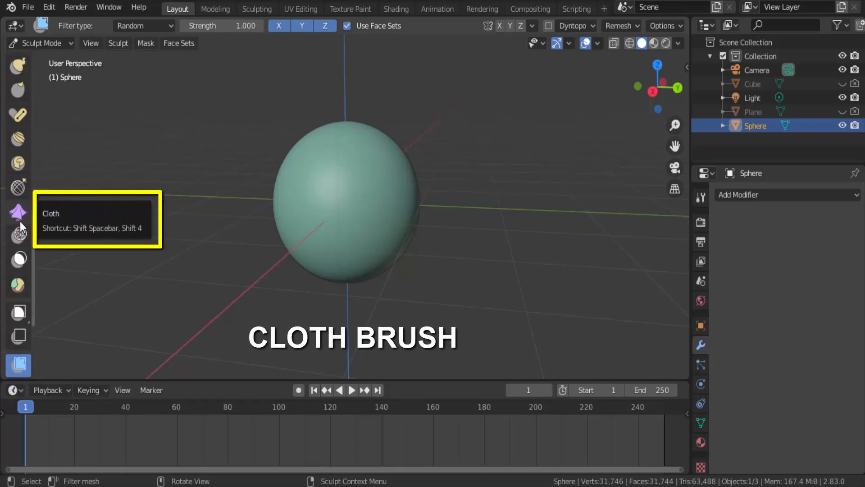
click(19, 215)
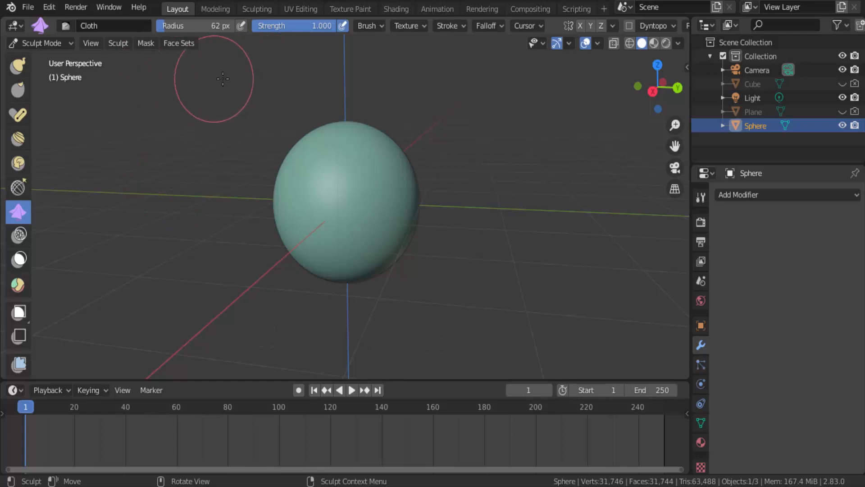
Step: Sculpt cloth-like folds on two neighbouring sides of the sphere with several Cloth brush strokes
click(383, 26)
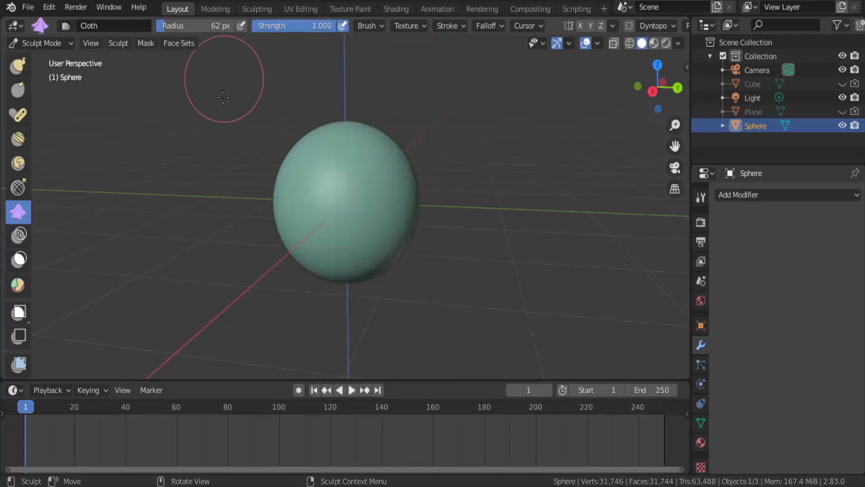
mouse_move(323, 226)
mouse_down()
mouse_move(313, 214)
mouse_move(361, 203)
mouse_move(369, 182)
mouse_up()
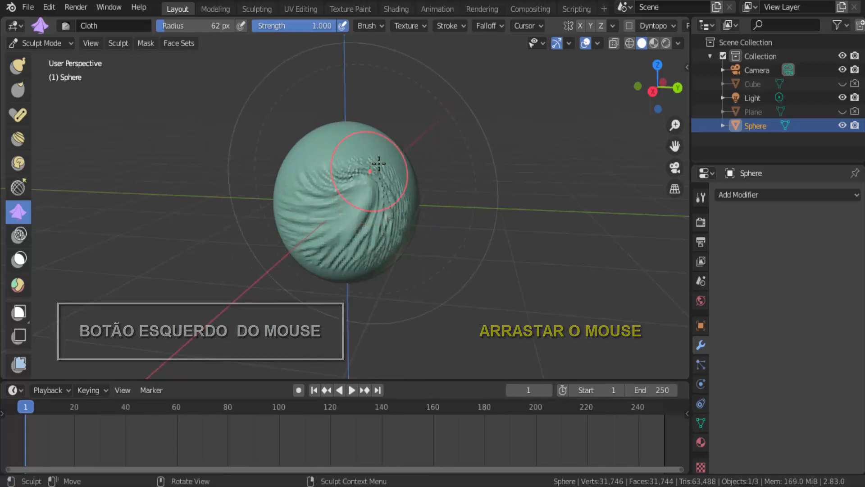
drag(652, 103, 548, 112)
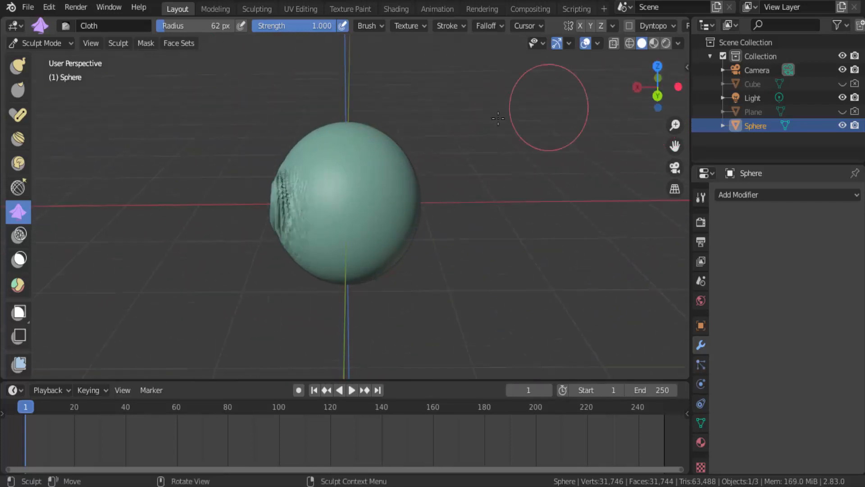
mouse_move(388, 194)
mouse_down()
mouse_move(344, 187)
mouse_move(344, 149)
mouse_move(354, 135)
mouse_move(316, 156)
mouse_move(315, 139)
mouse_up()
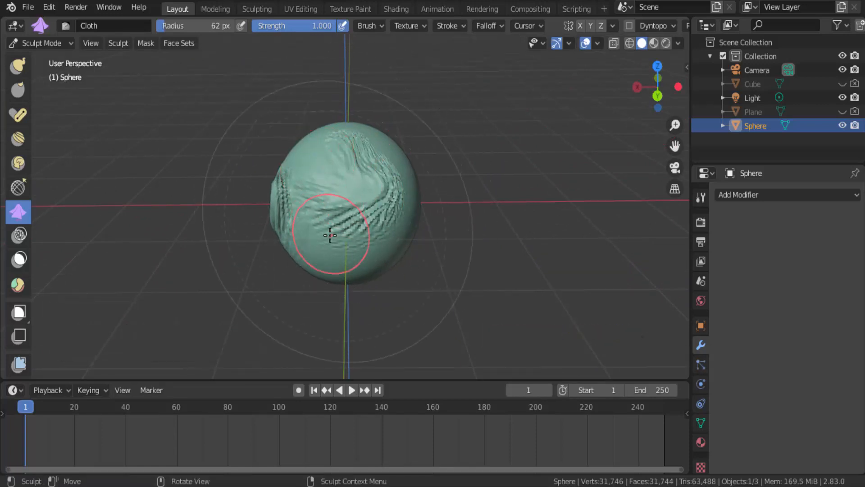
drag(309, 252, 359, 265)
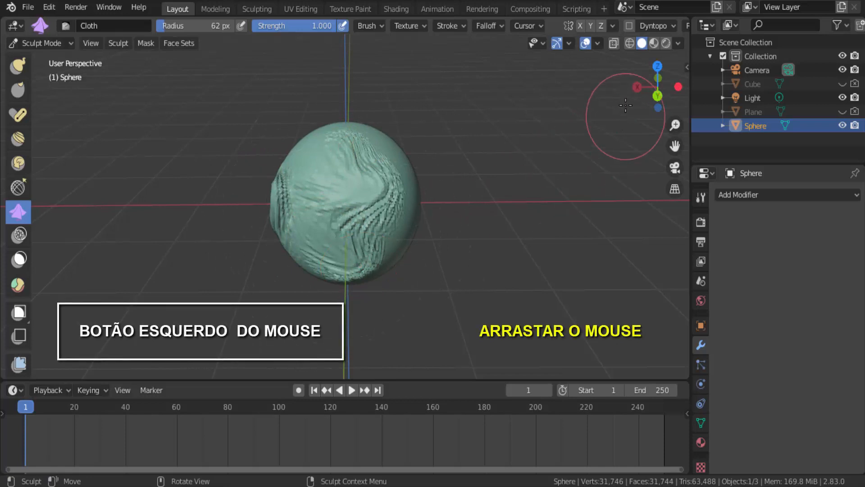
drag(657, 87, 642, 91)
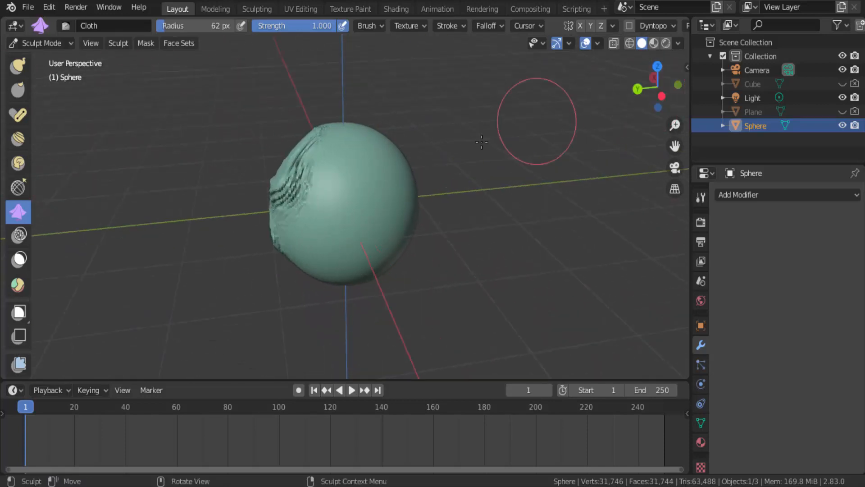
Step: Sculpt cloth-like folds across the sphere's remaining smooth sides with further long Cloth brush strokes
mouse_move(361, 214)
mouse_down()
mouse_move(372, 183)
mouse_move(356, 230)
mouse_move(329, 245)
mouse_move(343, 266)
mouse_move(331, 262)
mouse_up()
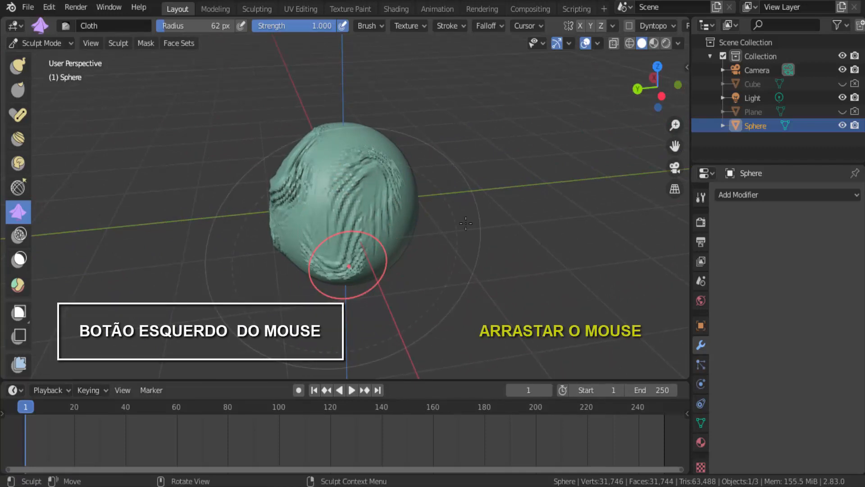
drag(661, 96, 633, 92)
mouse_move(340, 197)
mouse_down()
mouse_move(374, 201)
mouse_move(477, 177)
mouse_up()
drag(661, 92, 621, 94)
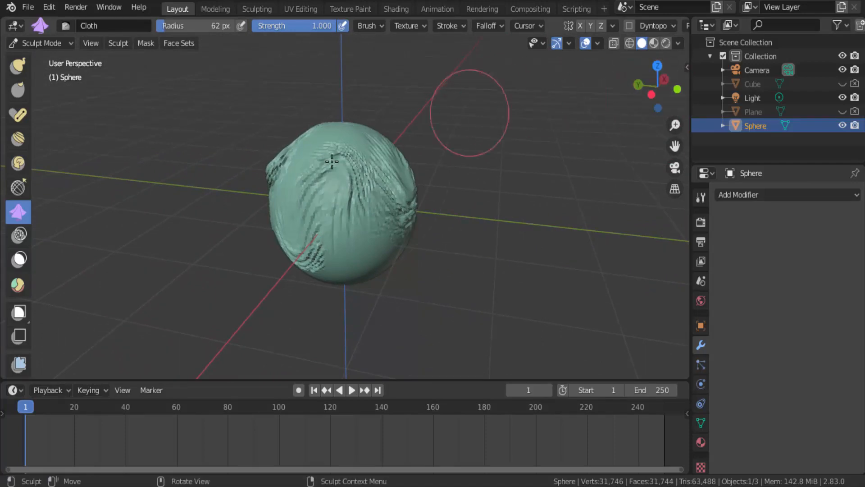
Step: Return to Object Mode and shade the sculpted sphere smooth
click(61, 45)
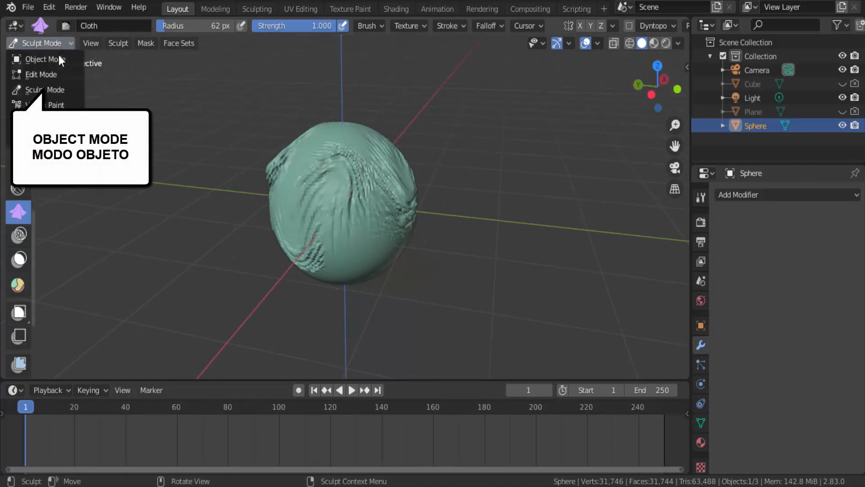
click(59, 57)
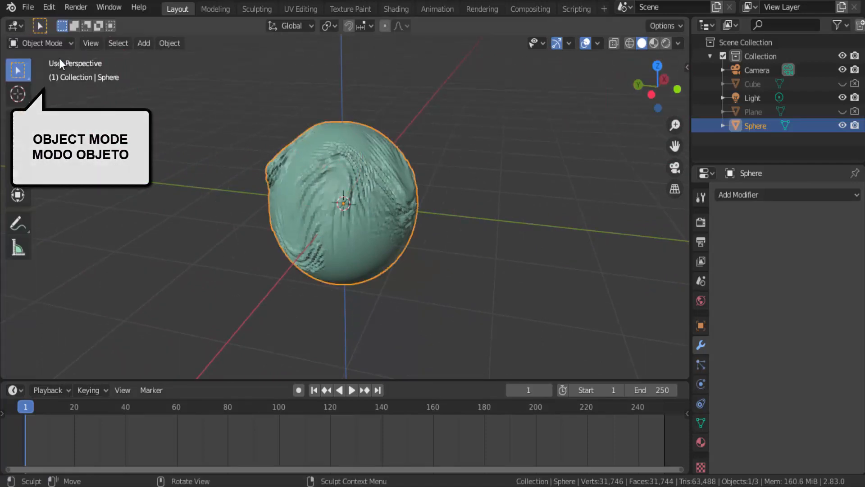
right_click(365, 154)
click(364, 154)
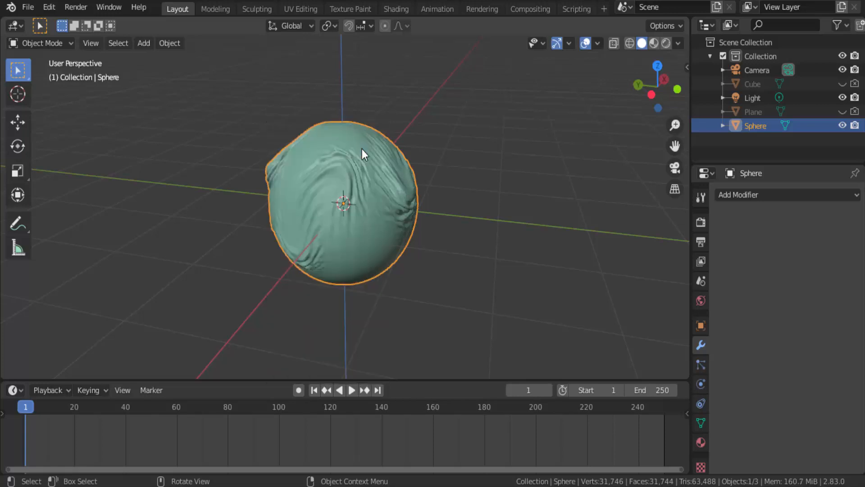
drag(653, 88, 609, 125)
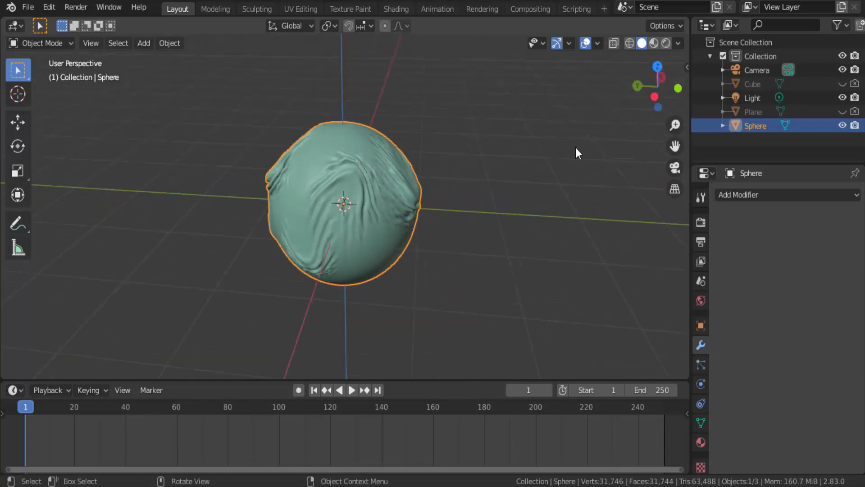
Step: Hide the sphere and make the hidden plane visible in the viewport
click(842, 126)
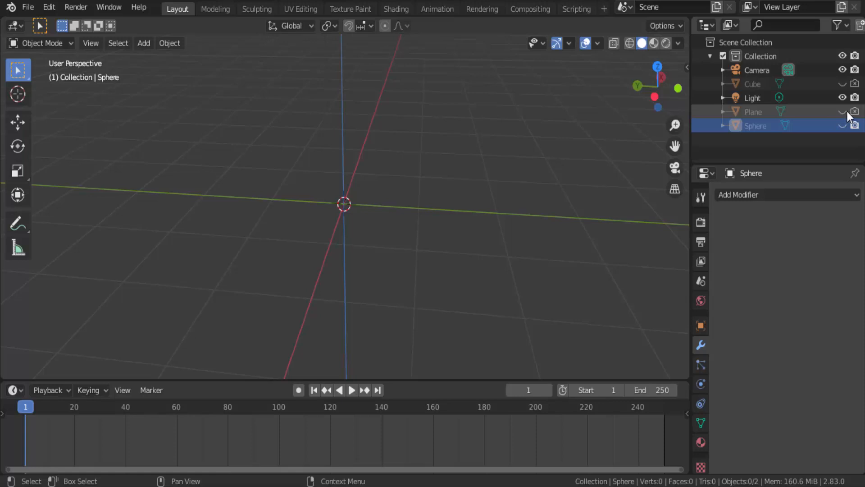
click(843, 112)
scroll(490, 187, up, 4)
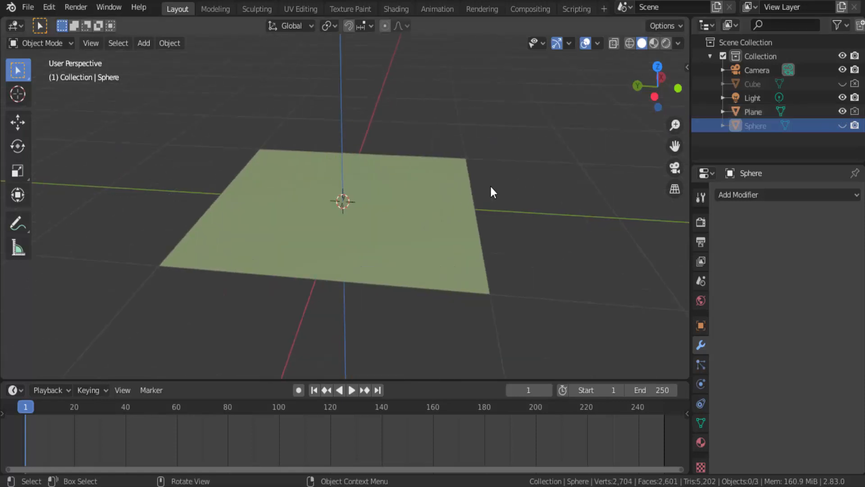
Step: Put the plane into Sculpt Mode and pull folds across its middle and towards its near corner with the Cloth brush
click(316, 191)
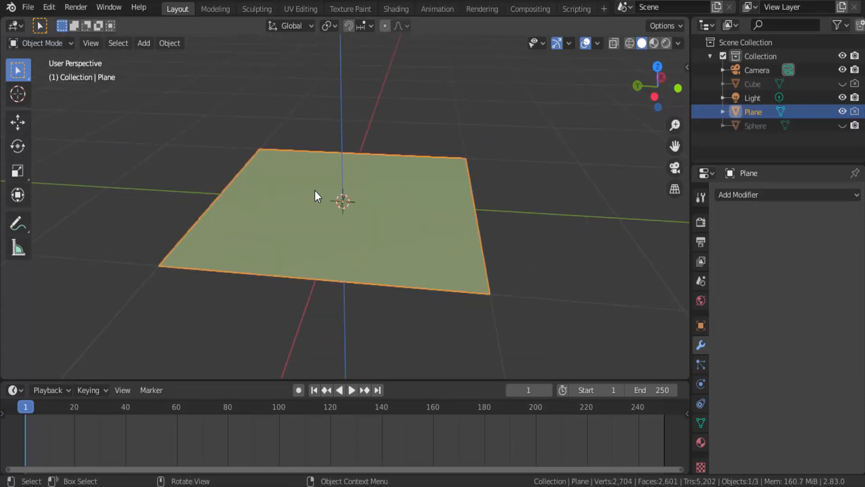
click(41, 44)
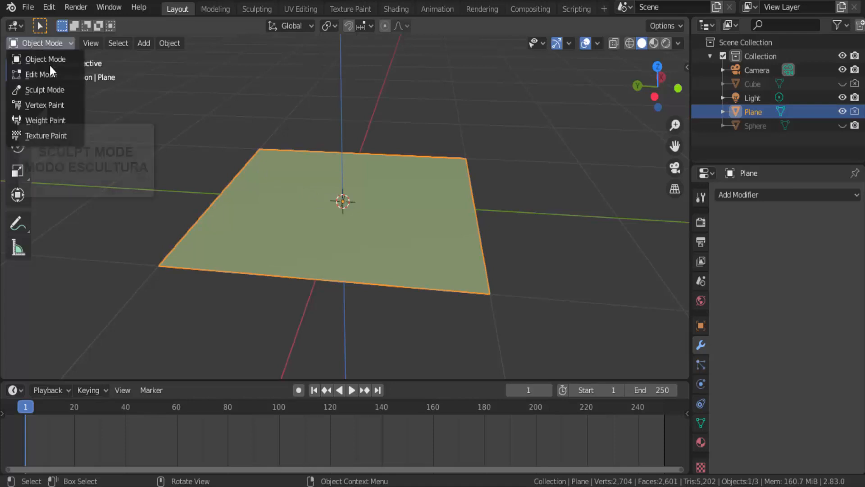
click(45, 90)
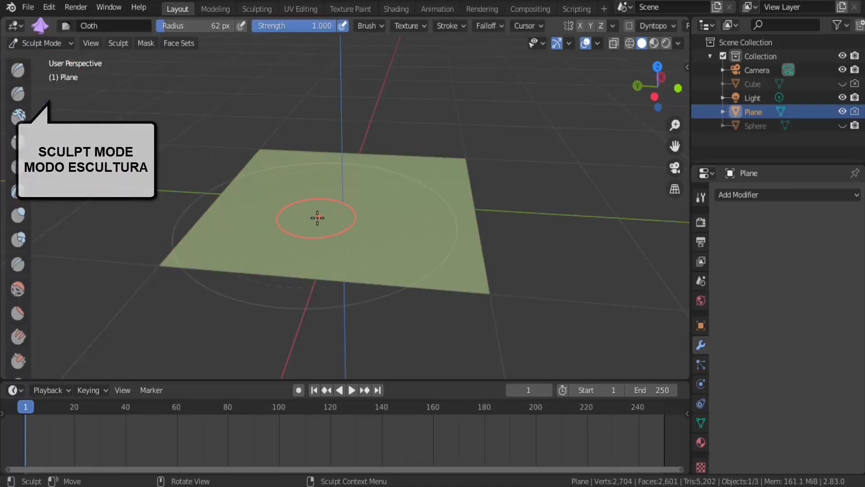
drag(376, 204, 386, 199)
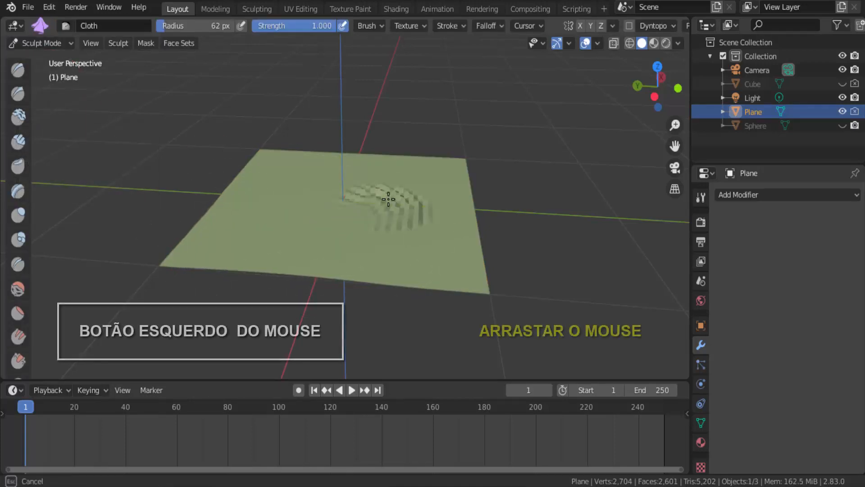
mouse_move(300, 202)
mouse_down()
mouse_move(289, 178)
mouse_move(282, 205)
mouse_move(201, 238)
mouse_move(413, 264)
mouse_move(501, 293)
mouse_up()
Step: Set the Cloth brush deformation to Inflate and raise rounded bulges along the plane's front, side and rear areas
click(368, 25)
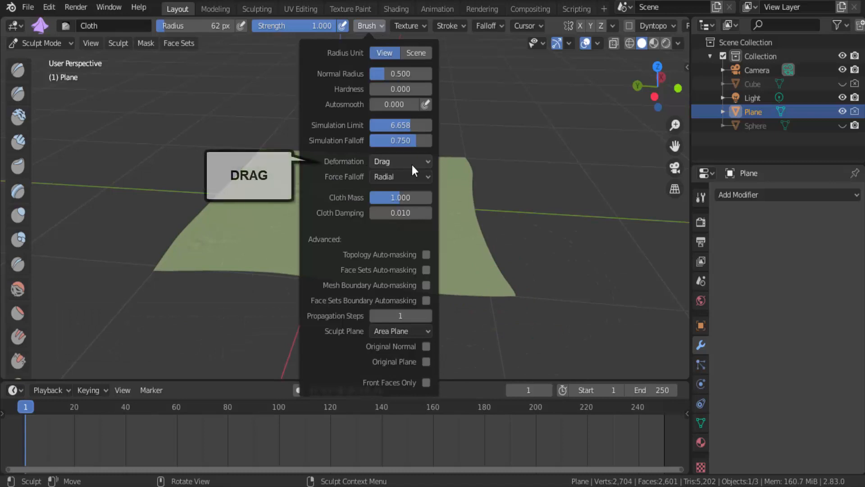
click(427, 163)
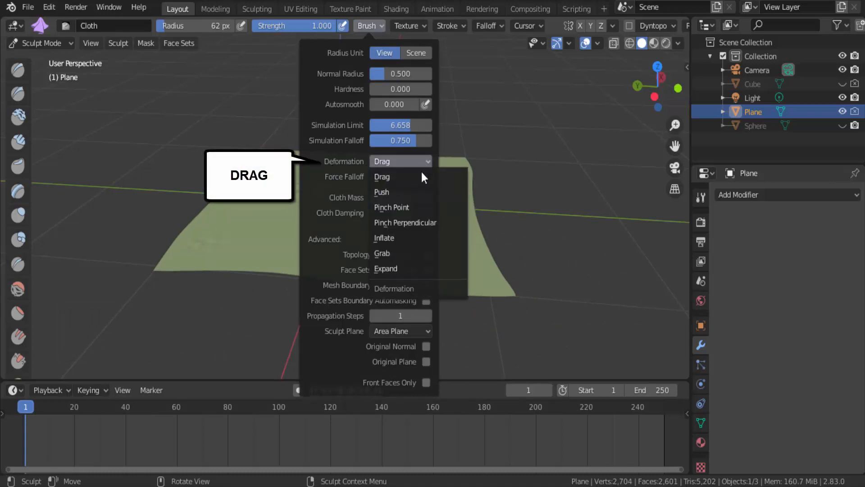
click(394, 236)
mouse_move(218, 249)
mouse_down()
mouse_move(280, 242)
mouse_move(307, 266)
mouse_move(424, 243)
mouse_up()
drag(439, 212, 446, 171)
drag(343, 164, 273, 179)
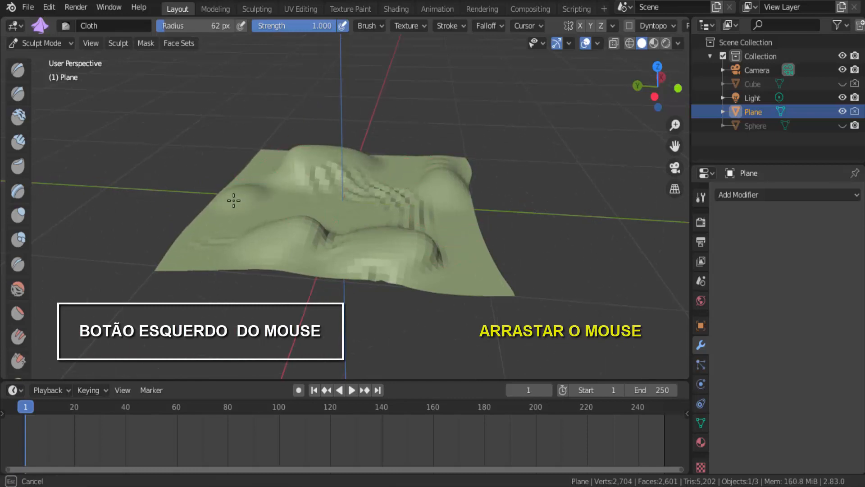
Step: Set the Cloth brush deformation to Expand and stroke wrinkles into both side areas of the plane
click(384, 27)
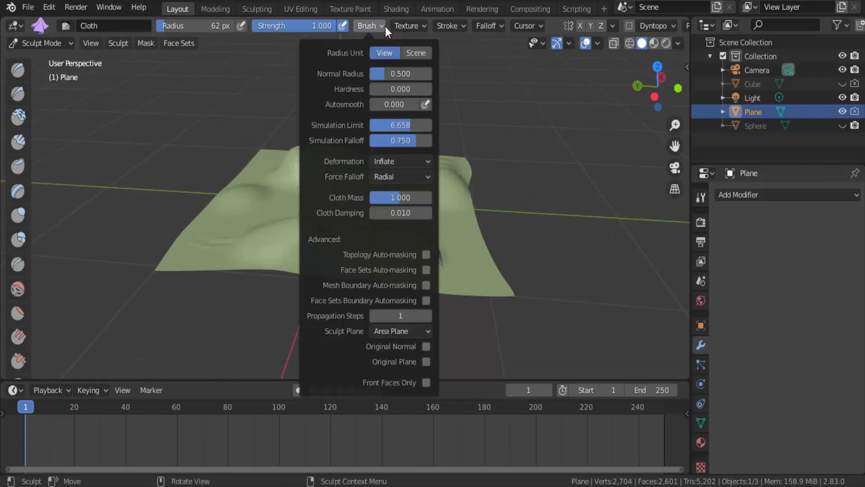
click(405, 163)
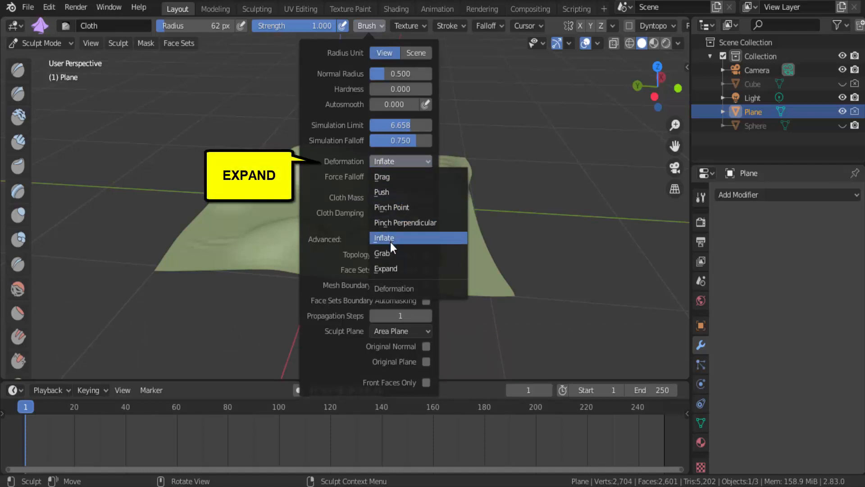
click(392, 267)
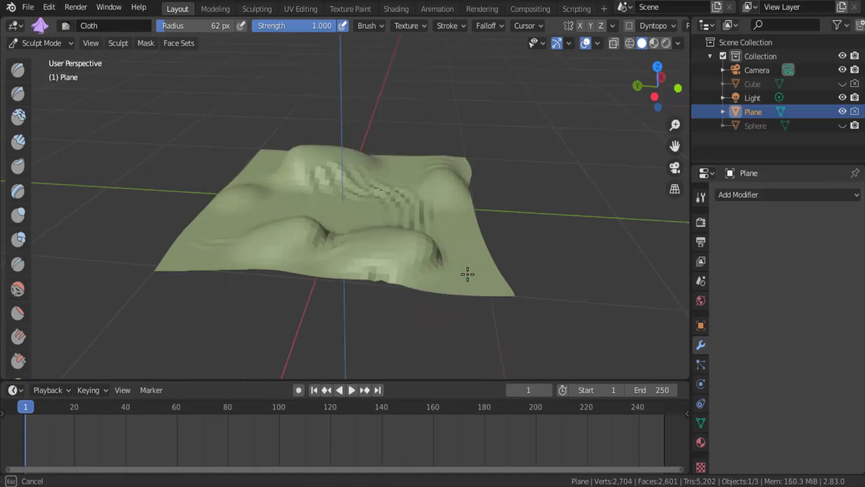
drag(432, 212, 446, 211)
drag(259, 204, 193, 228)
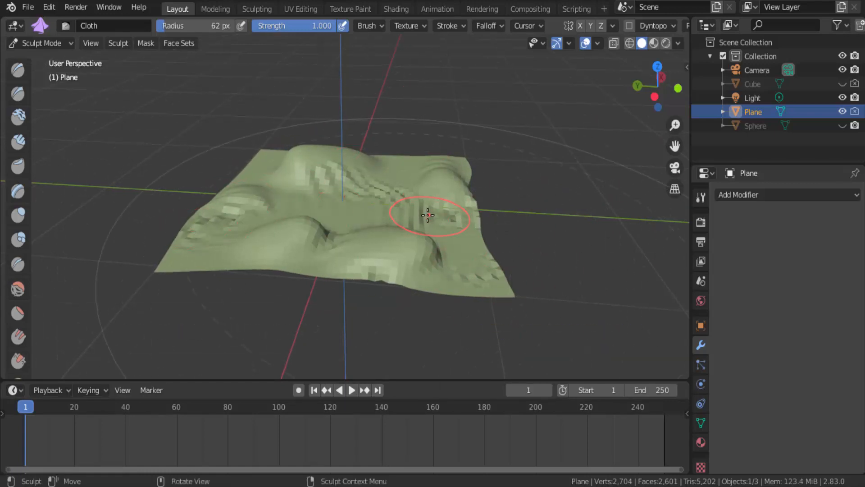
Step: Return to Object Mode and shade the sculpted plane smooth
click(35, 42)
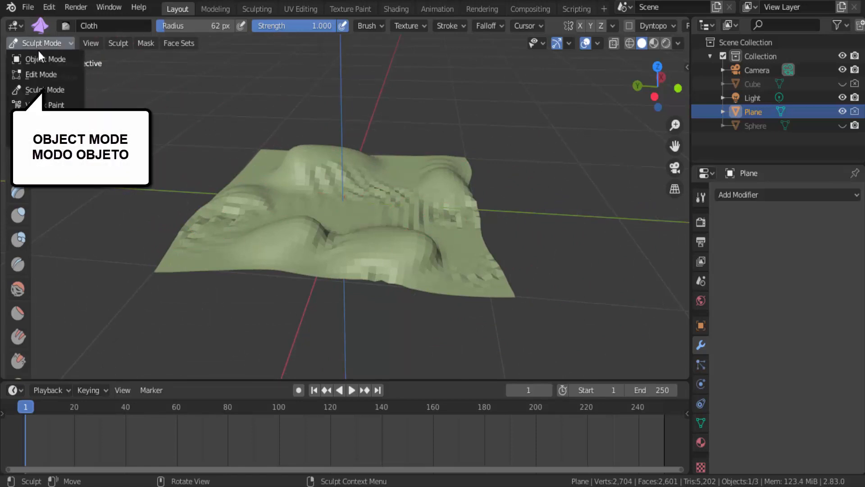
click(39, 57)
right_click(392, 167)
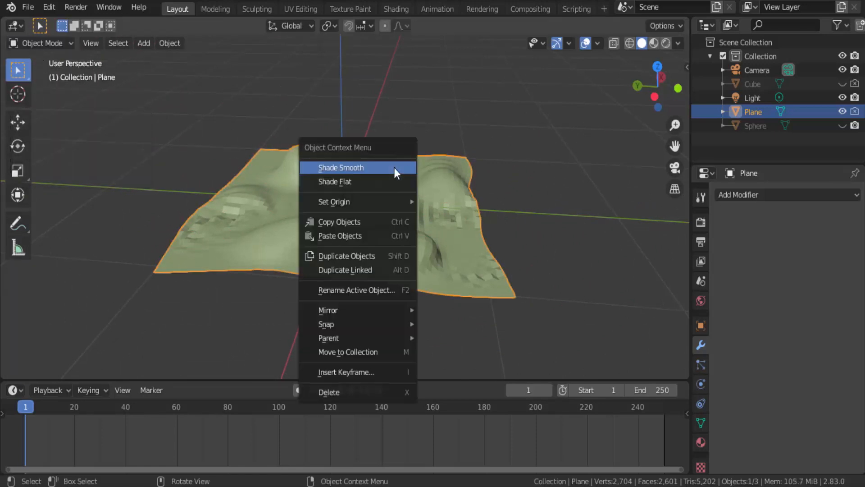
click(394, 168)
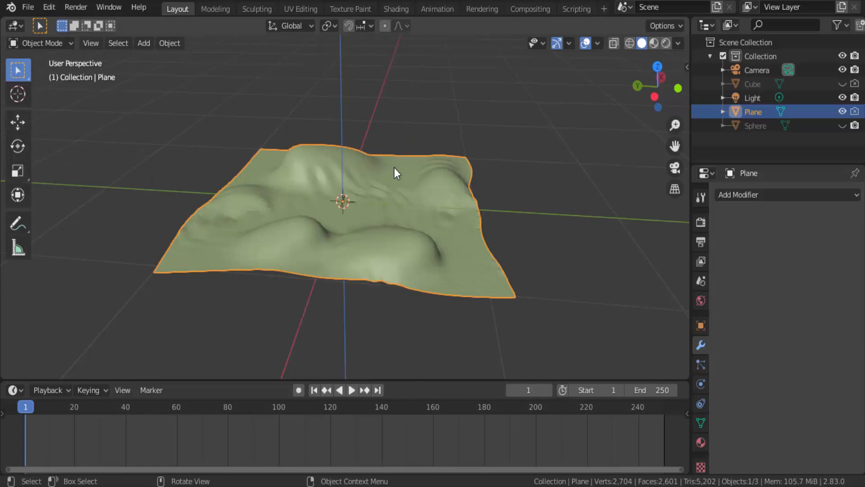
drag(654, 90, 589, 117)
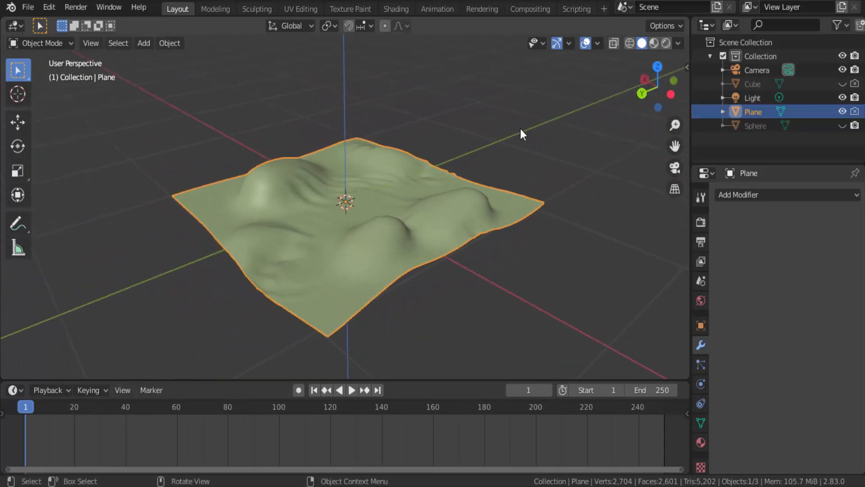